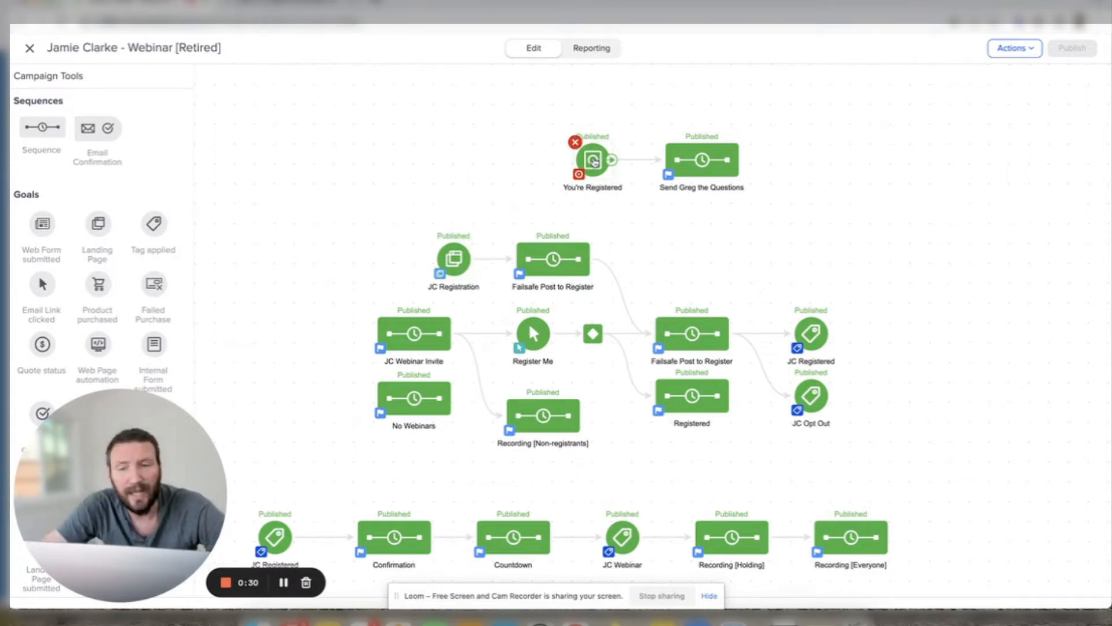
# Open the You're Registered web form, review its registration message and webinar question field, and return to the campaign.
pyautogui.doubleClick(594, 161)
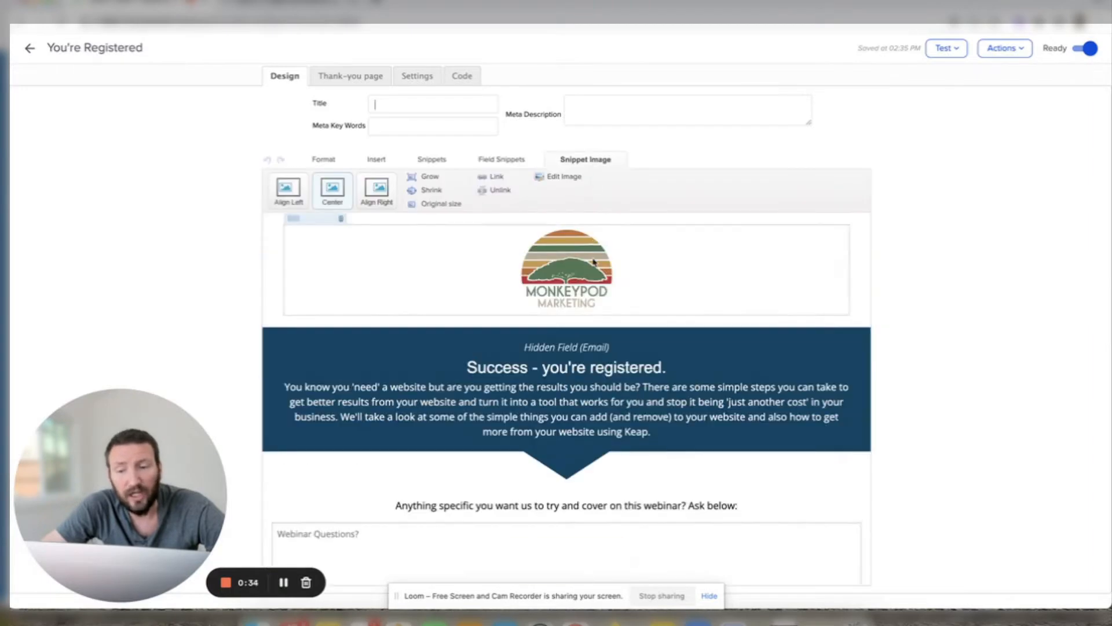
pyautogui.scroll(-2, 595, 262)
pyautogui.scroll(1, 595, 262)
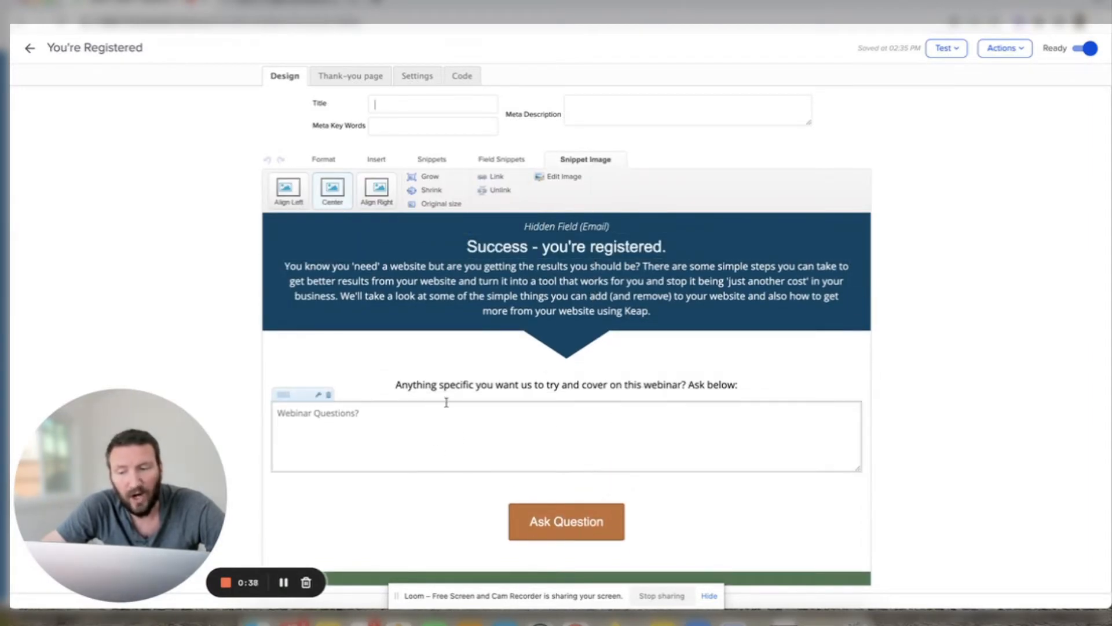
pyautogui.scroll(3, 570, 464)
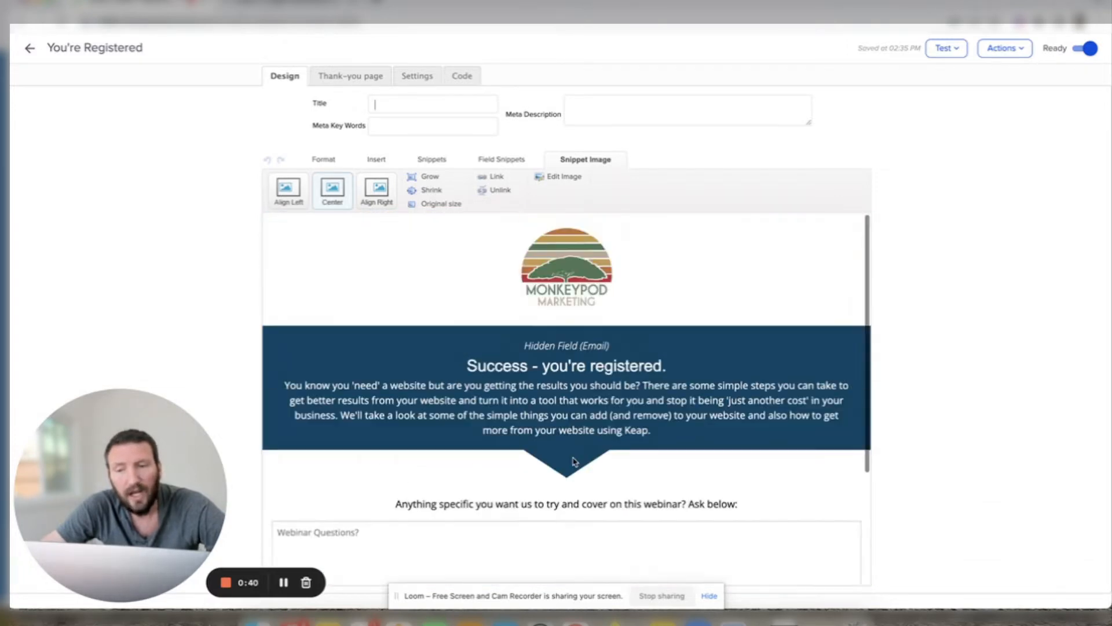
pyautogui.click(30, 52)
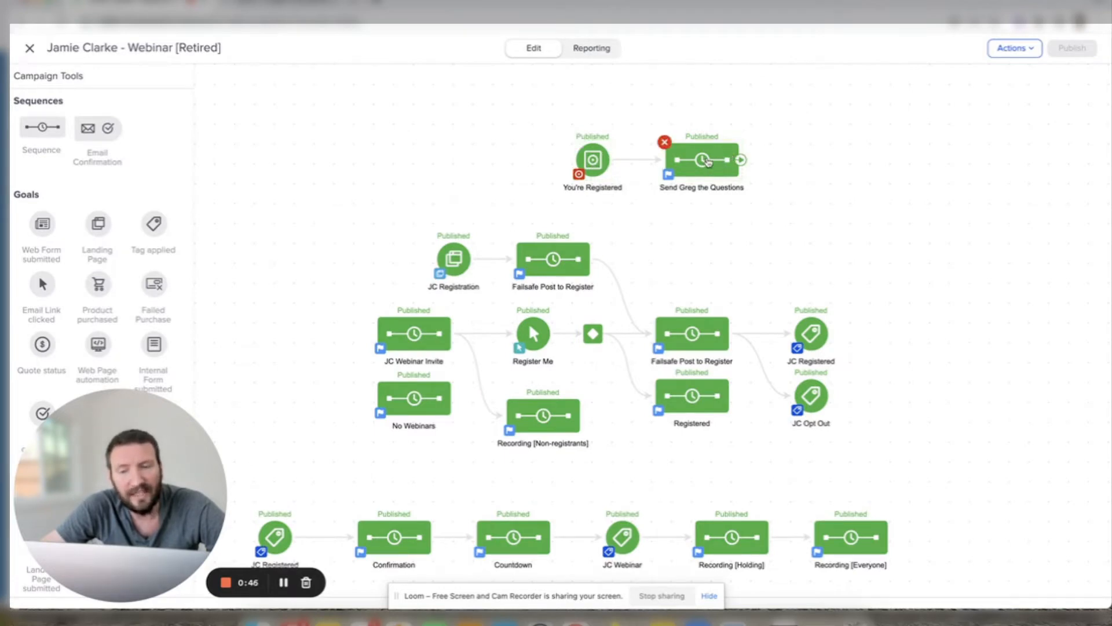
# Open the sequence following the You're Registered form and review the Question Asked note's full description and merge fields.
pyautogui.doubleClick(707, 161)
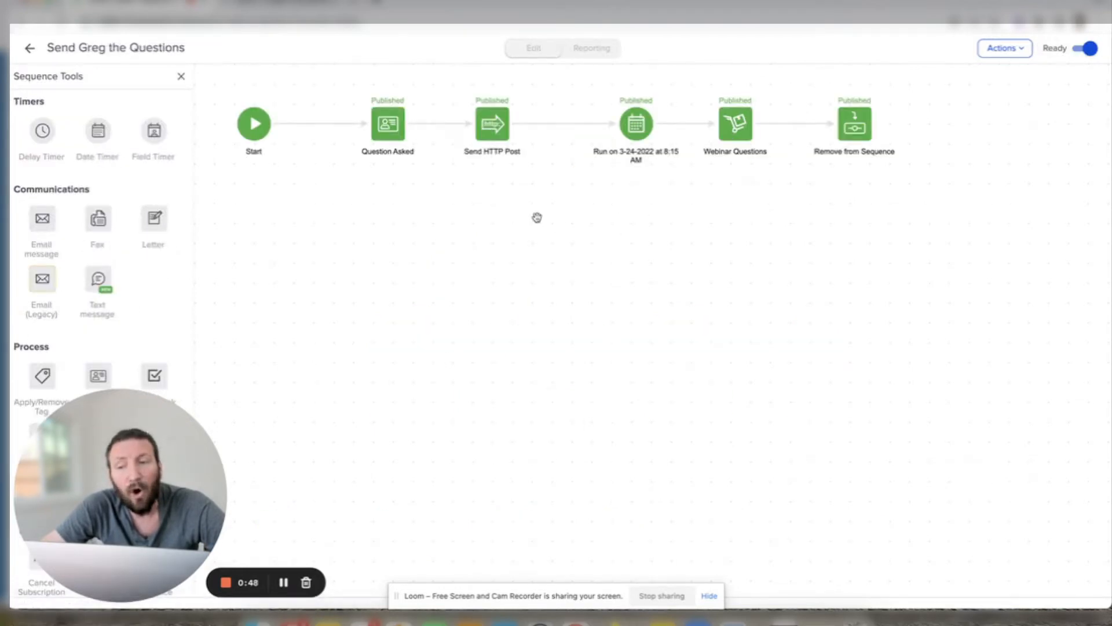
pyautogui.doubleClick(393, 127)
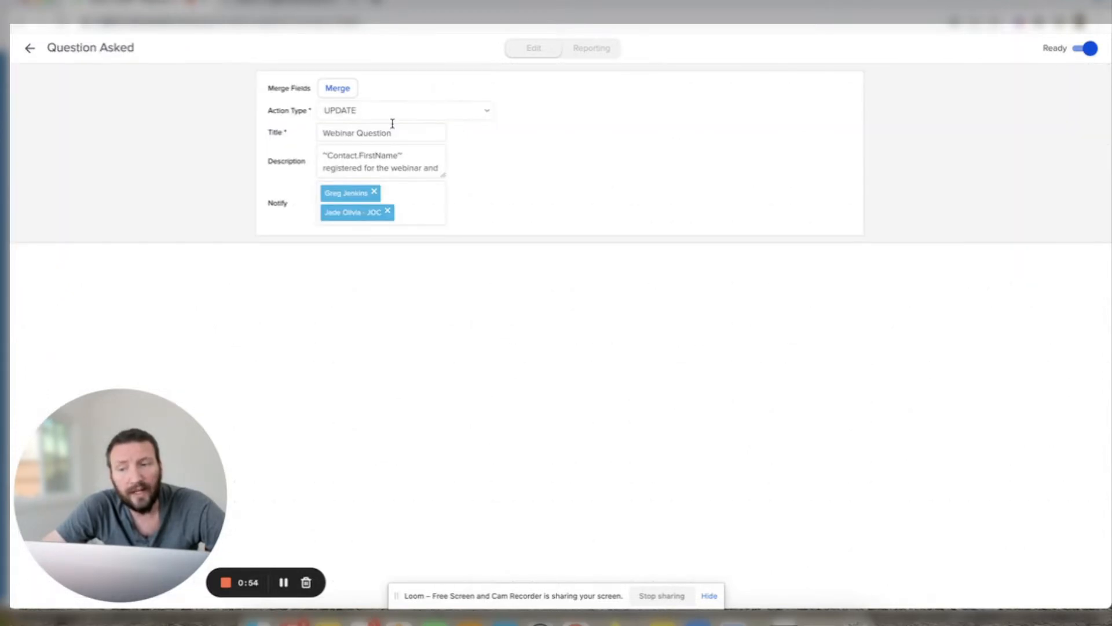
pyautogui.moveTo(439, 172); pyautogui.dragTo(439, 242)
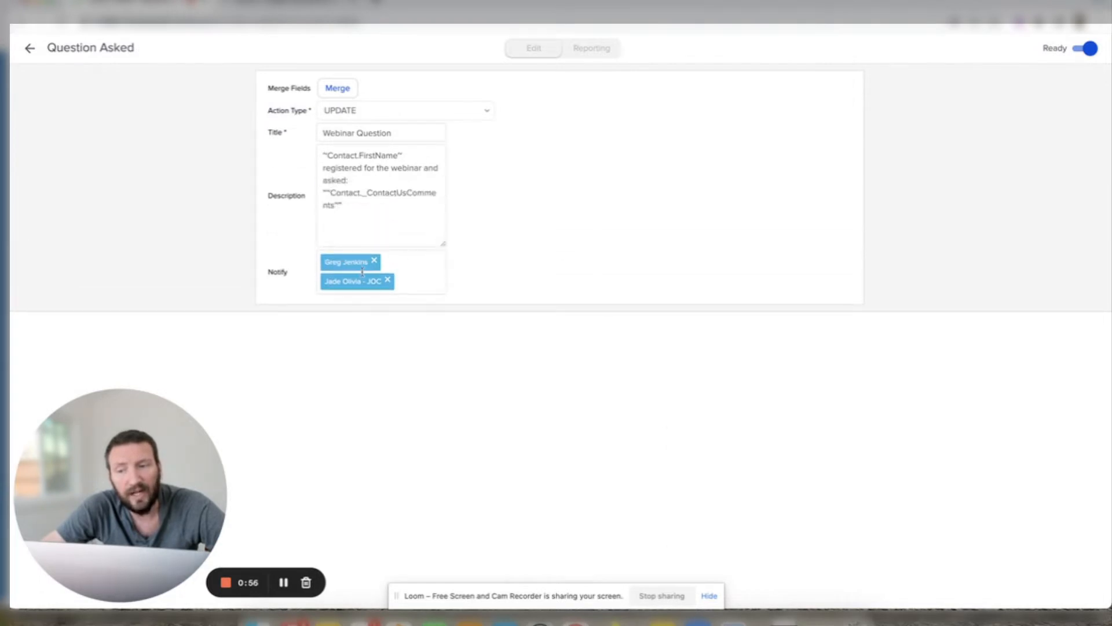
pyautogui.moveTo(357, 204); pyautogui.dragTo(323, 189)
pyautogui.click(351, 207)
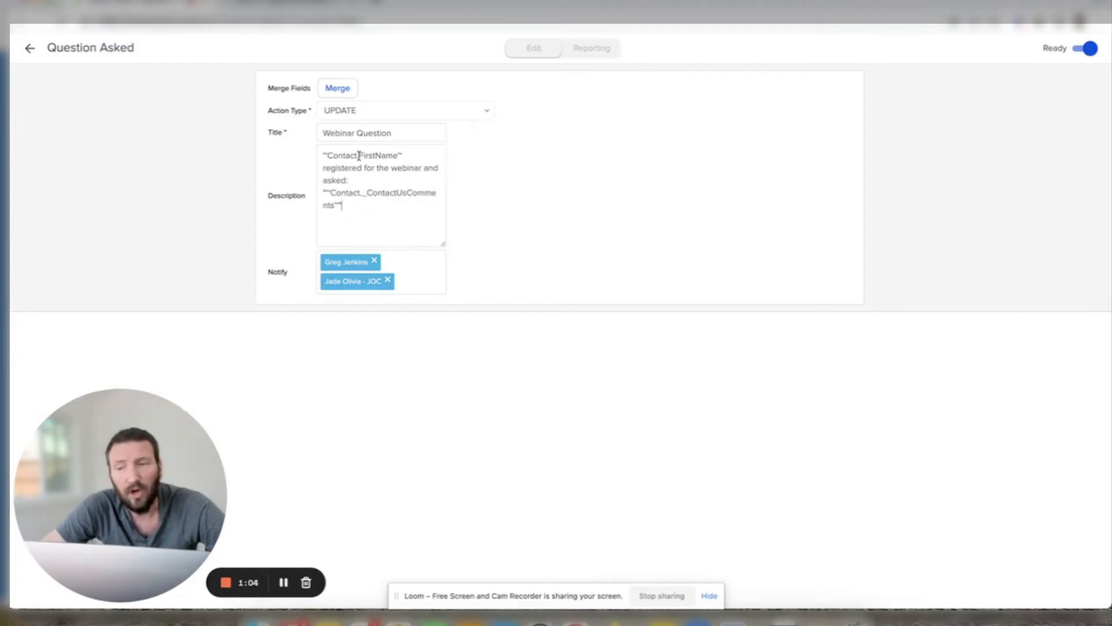
pyautogui.click(30, 49)
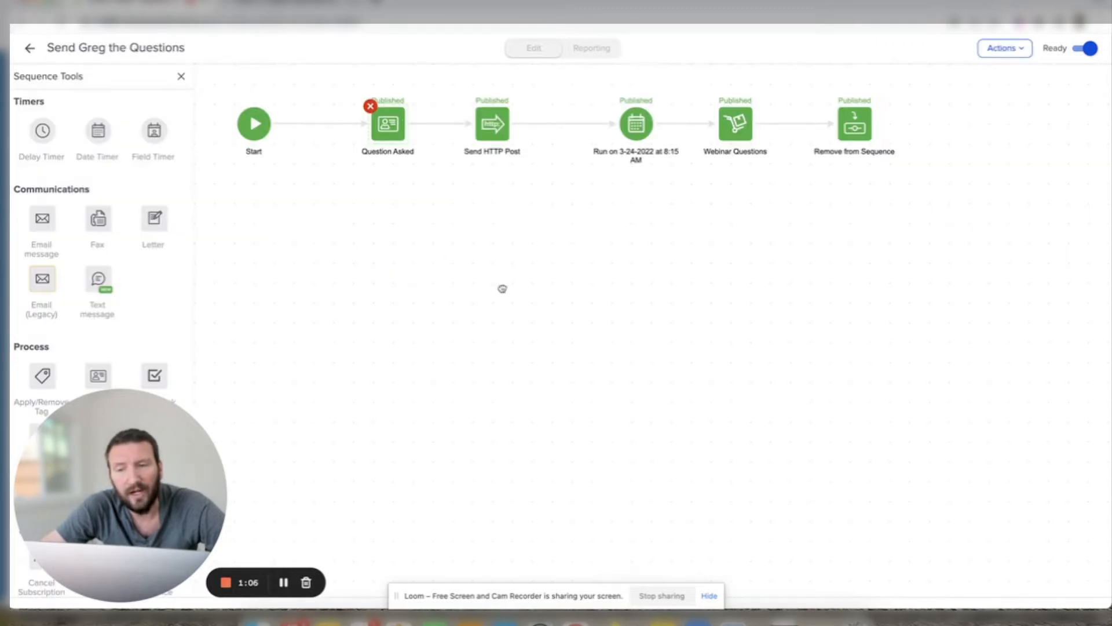
# Reposition the Send HTTP Post step and the date timer to even out the spacing of the sequence.
pyautogui.moveTo(500, 129)
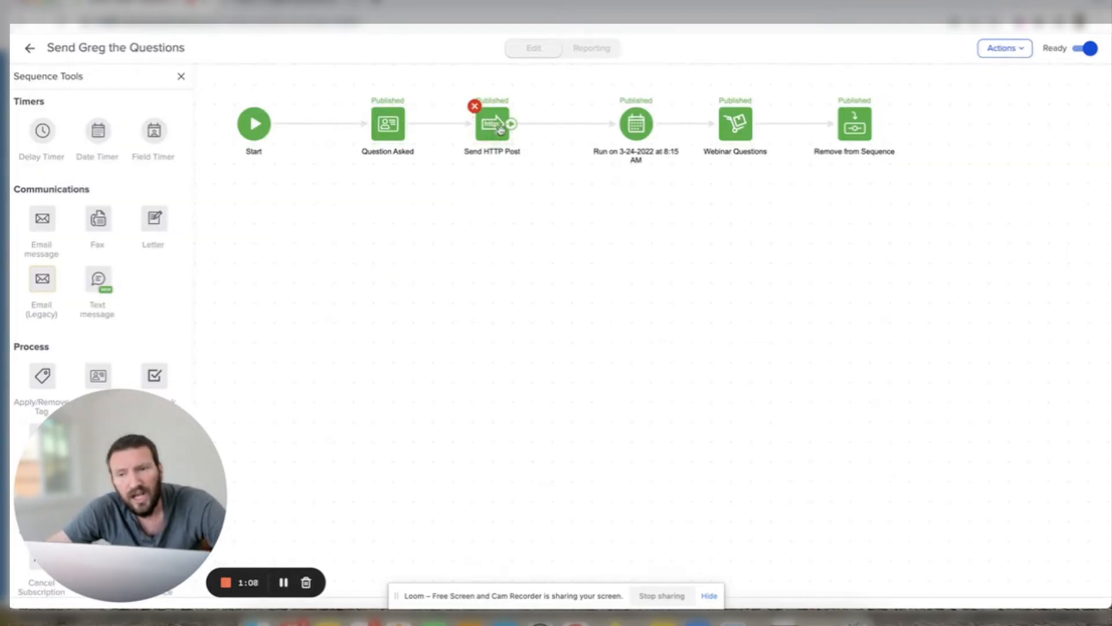
pyautogui.moveTo(501, 128); pyautogui.dragTo(515, 127)
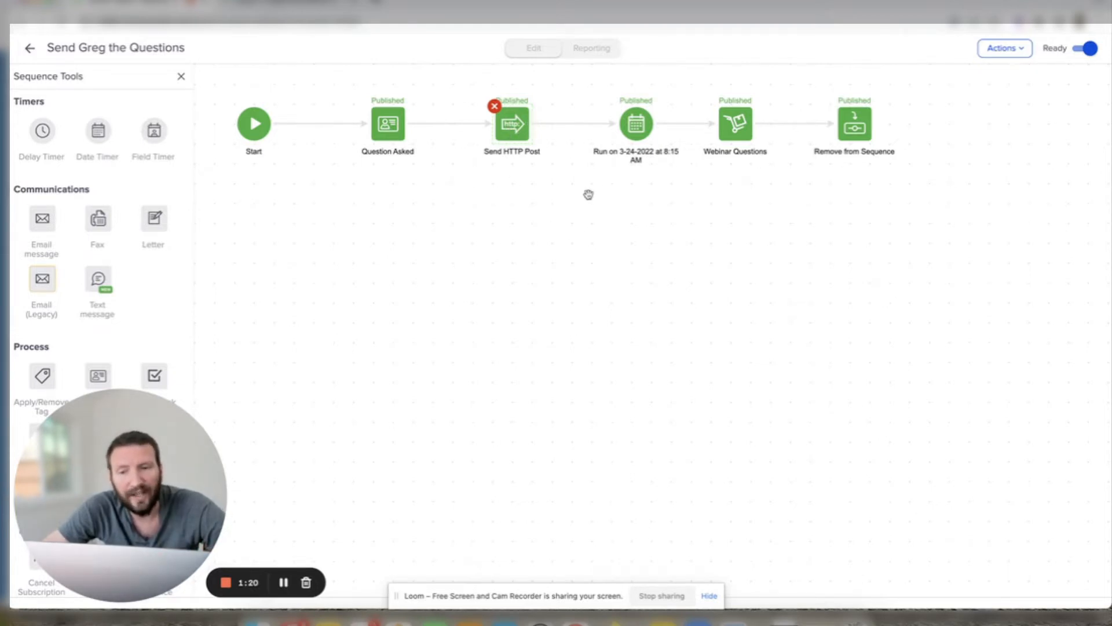
pyautogui.moveTo(633, 137); pyautogui.dragTo(628, 147)
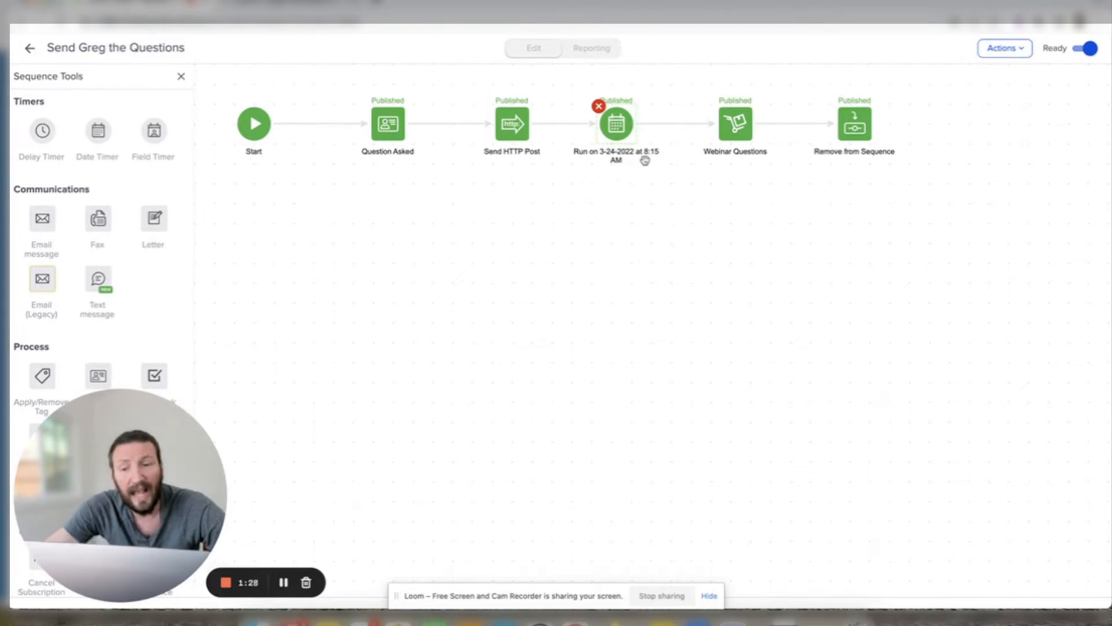
# Locate the Fulfillment List among the process tools and review the delivery and email options of the Webinar Questions step.
pyautogui.click(735, 127)
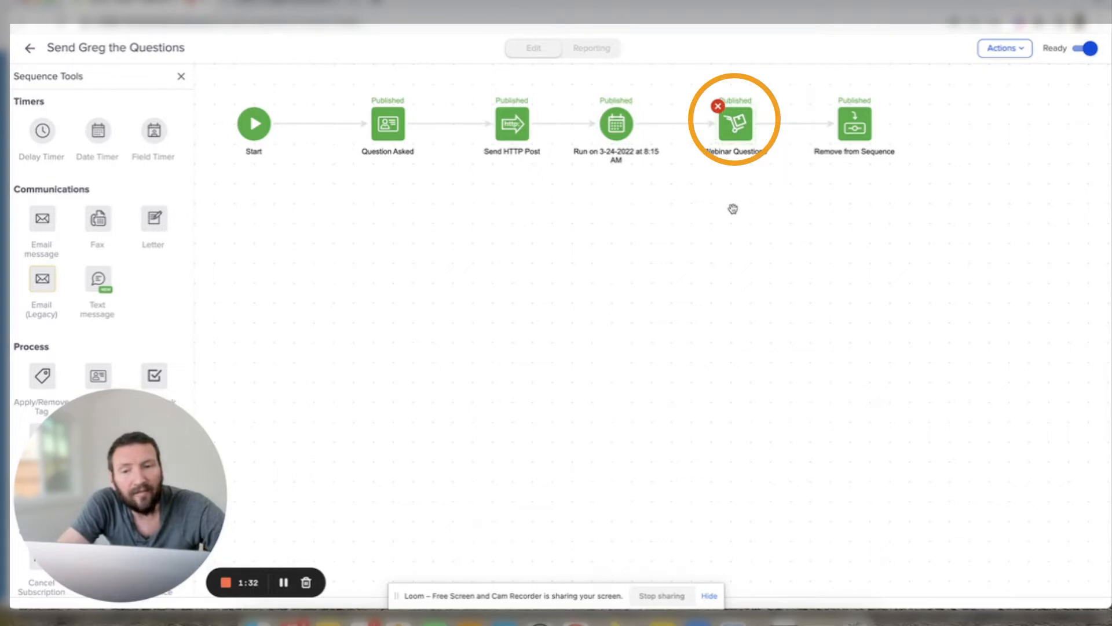
pyautogui.scroll(-3, 133, 273)
pyautogui.click(96, 332)
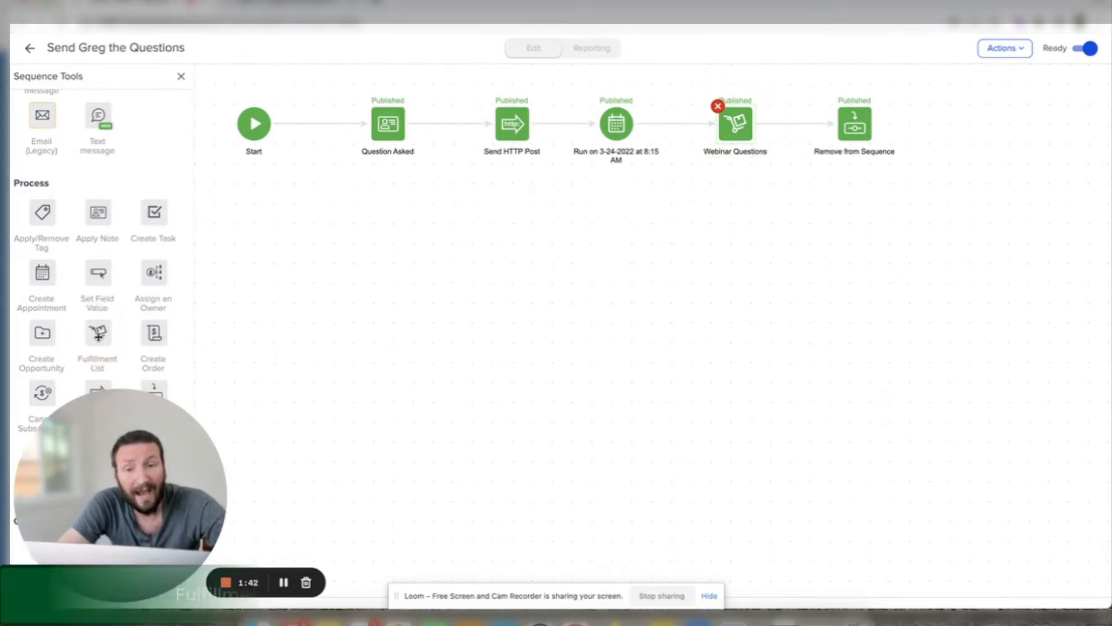
pyautogui.click(740, 119)
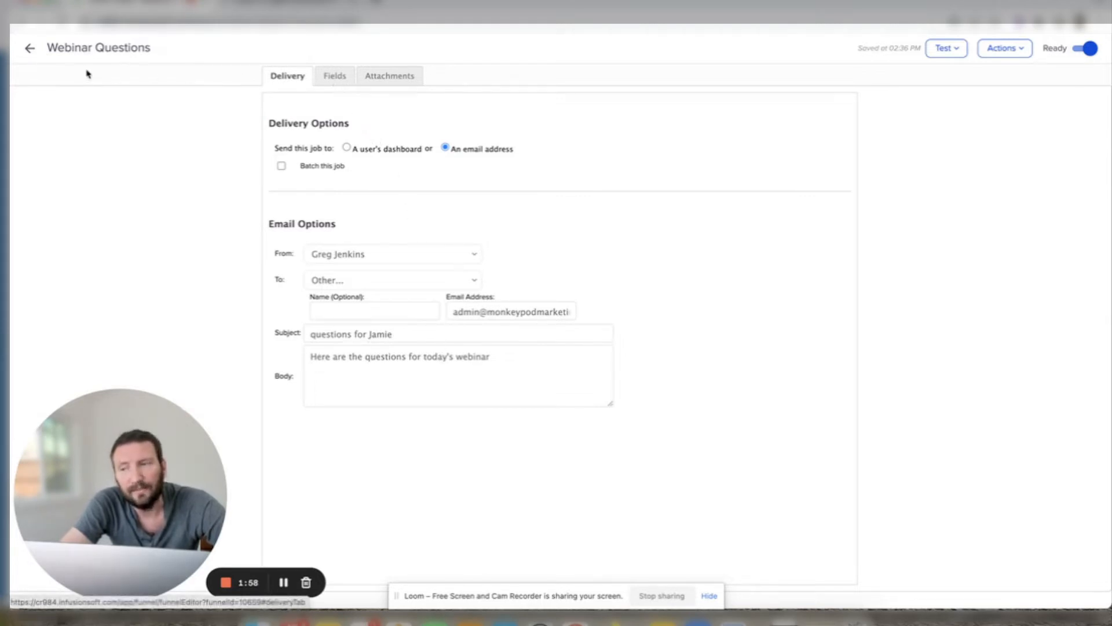
pyautogui.click(31, 52)
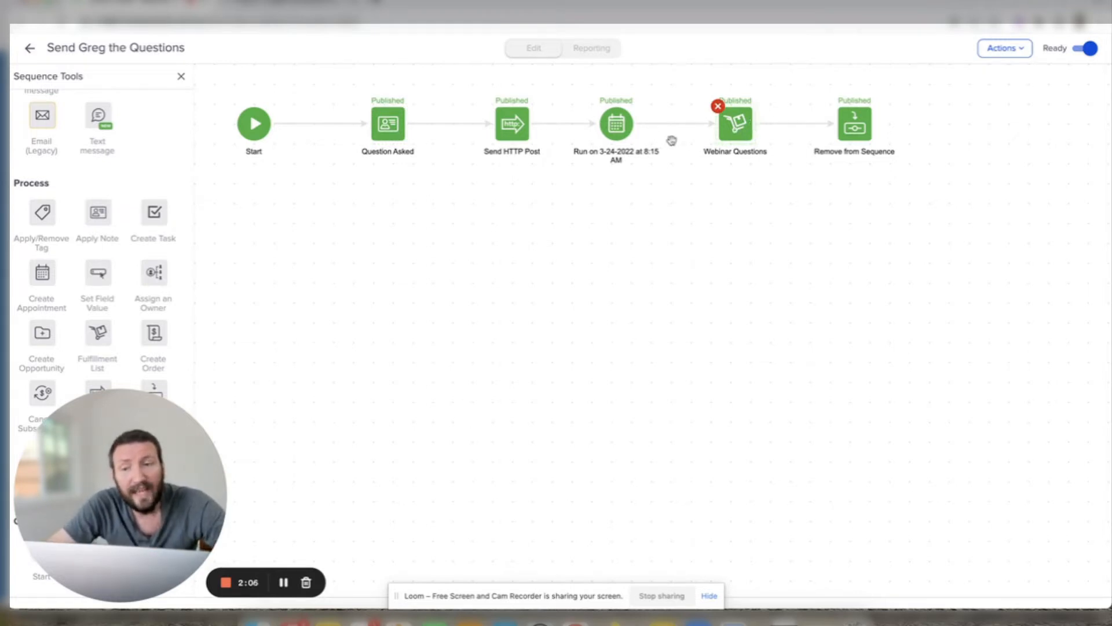
# Reopen the Webinar Questions fulfillment list and examine how its Keap fields map to column names.
pyautogui.moveTo(341, 94); pyautogui.dragTo(422, 172)
pyautogui.click(739, 129)
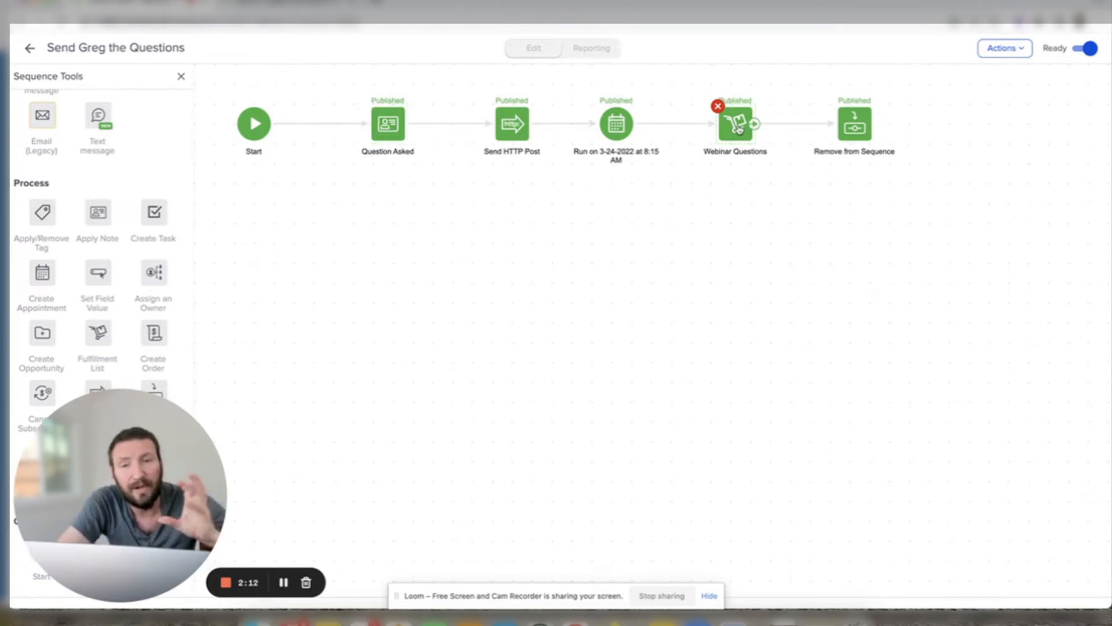
pyautogui.doubleClick(739, 129)
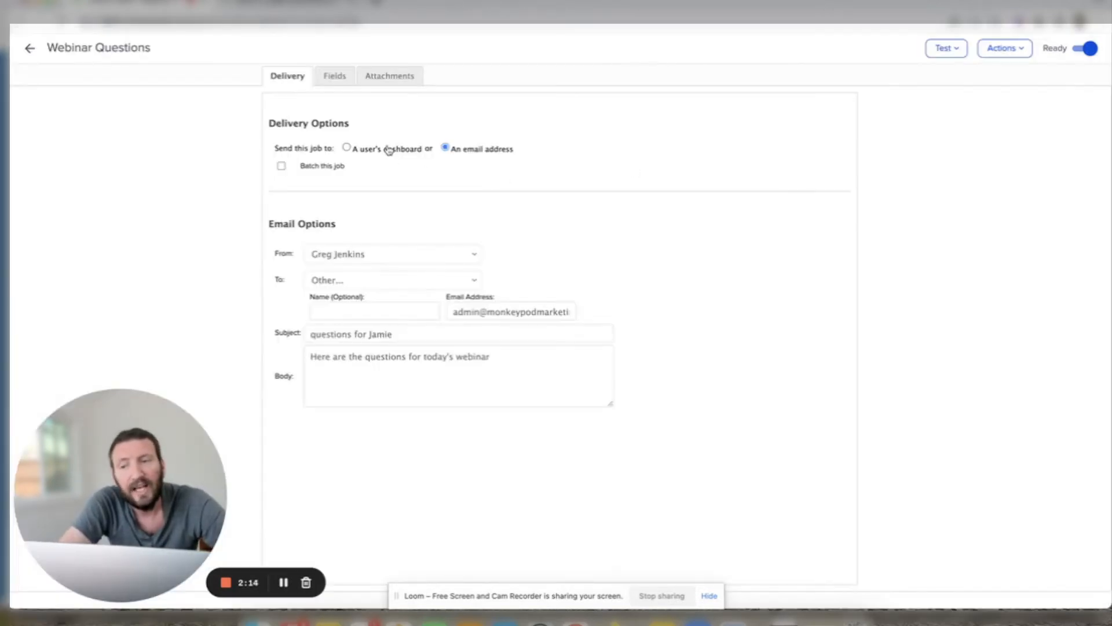
pyautogui.click(338, 82)
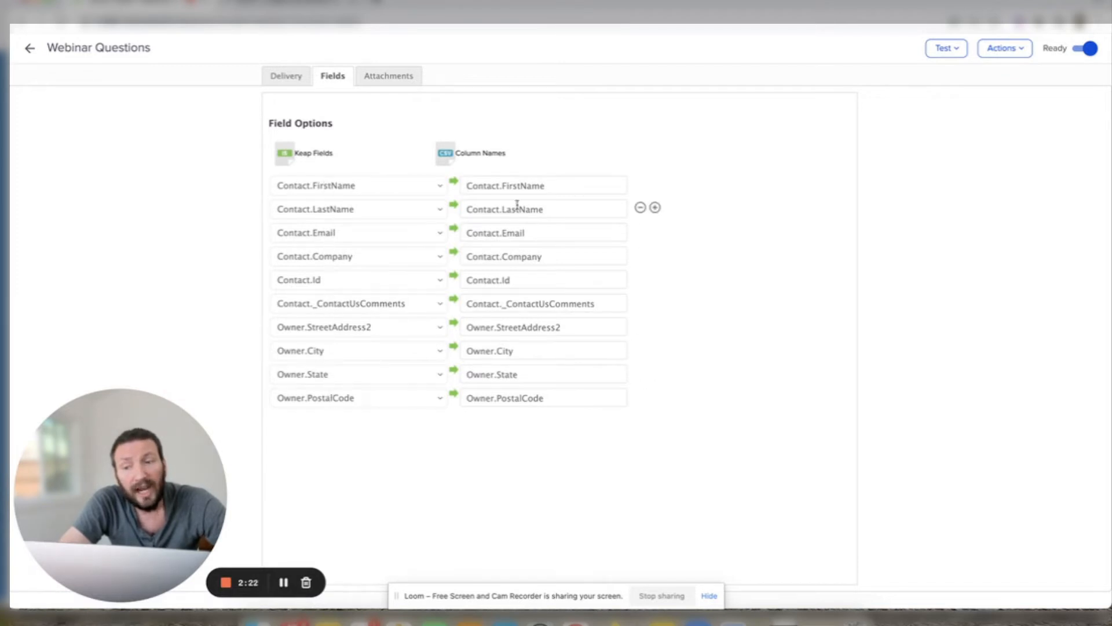
pyautogui.moveTo(456, 153); pyautogui.dragTo(533, 156)
pyautogui.click(536, 157)
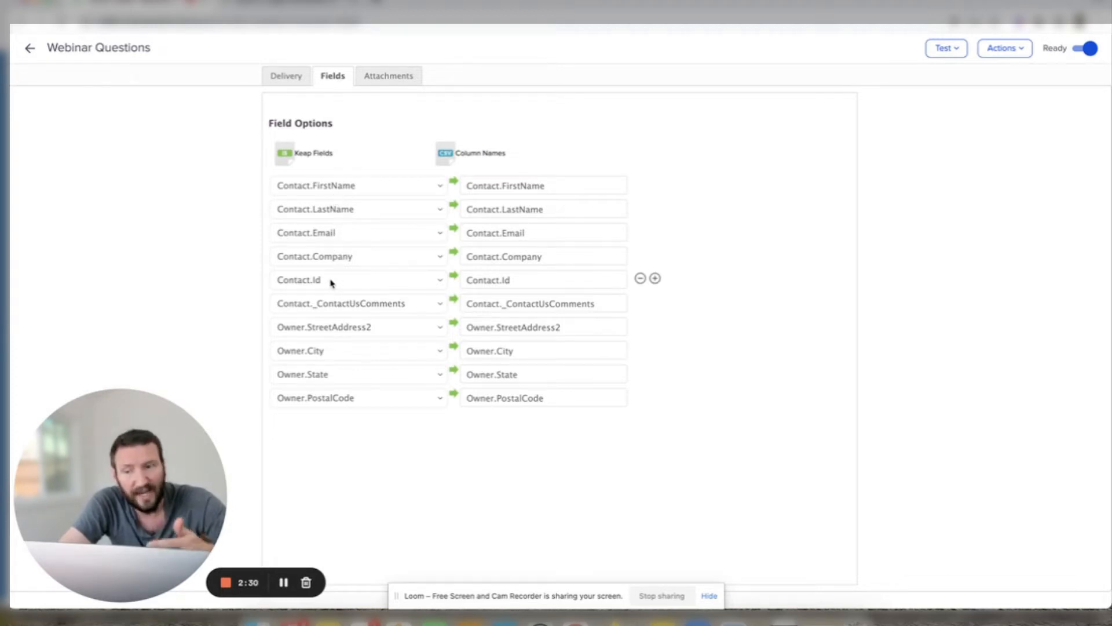
# Look through the fields available for the Contact._ContactUsComments and Contact.Id rows, keeping both selections.
pyautogui.click(434, 306)
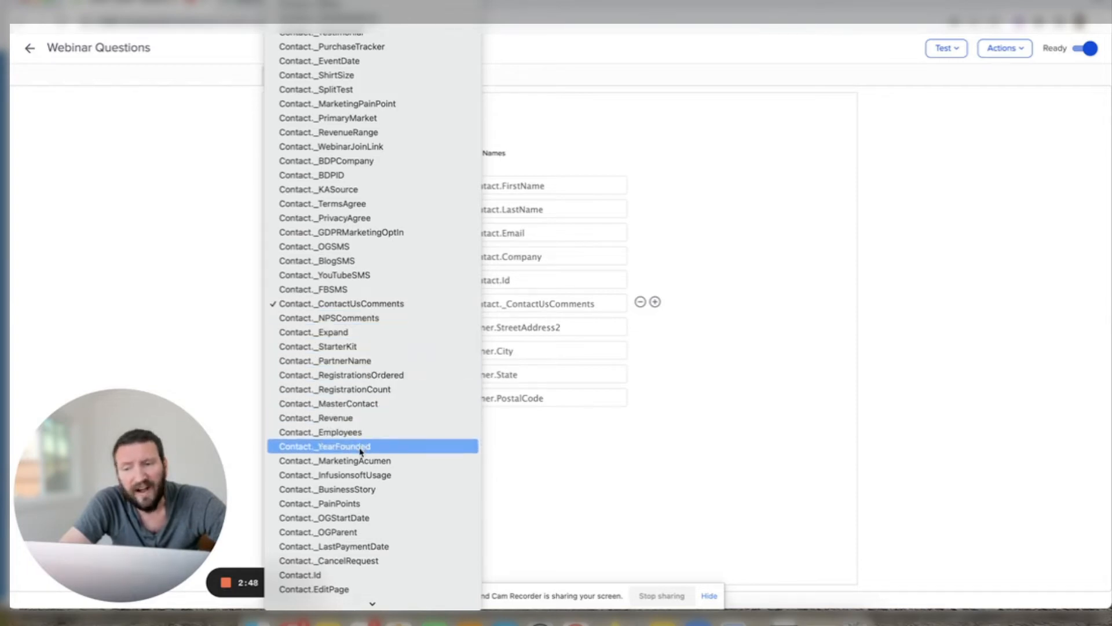
pyautogui.click(529, 452)
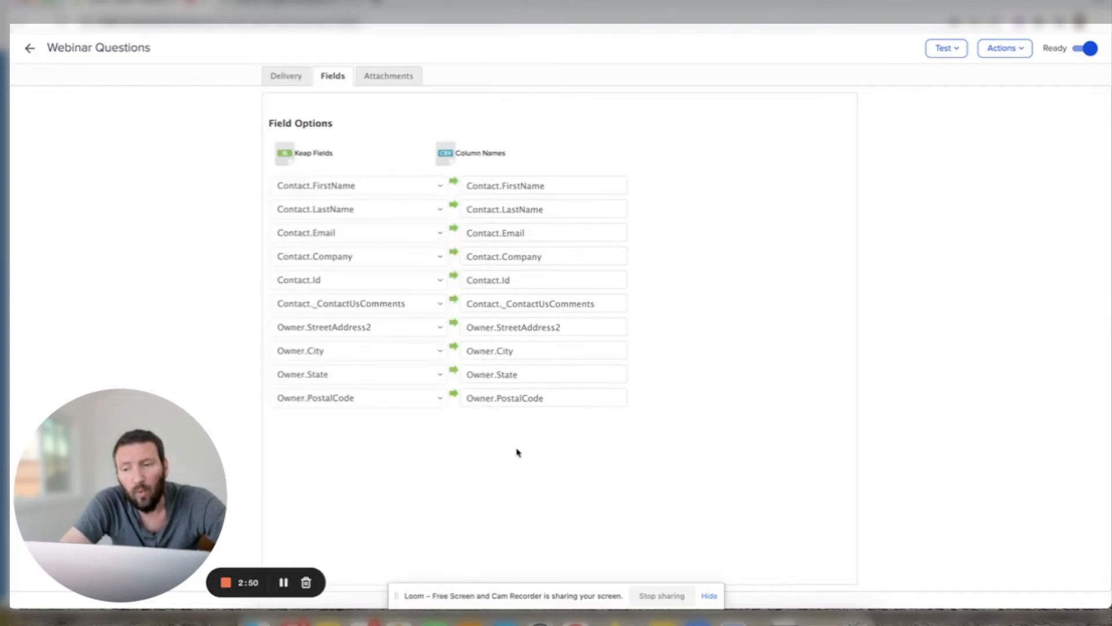
pyautogui.click(343, 286)
pyautogui.click(219, 280)
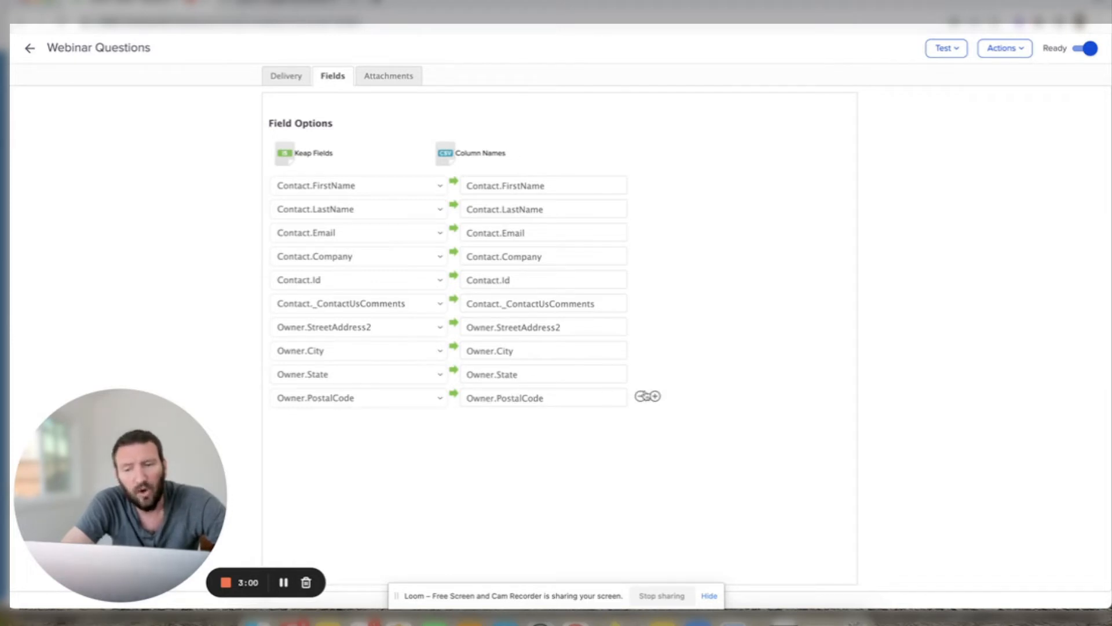
# Remove the Owner.PostalCode, Owner.State and Owner.City rows from the fulfillment list's field mappings.
pyautogui.click(641, 397)
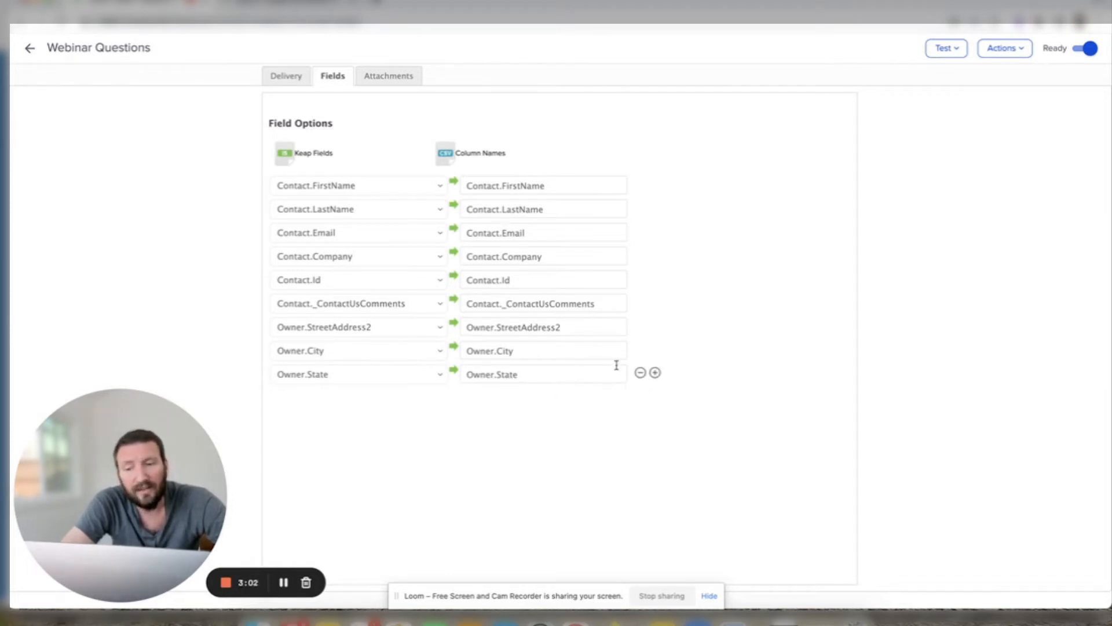
pyautogui.click(640, 372)
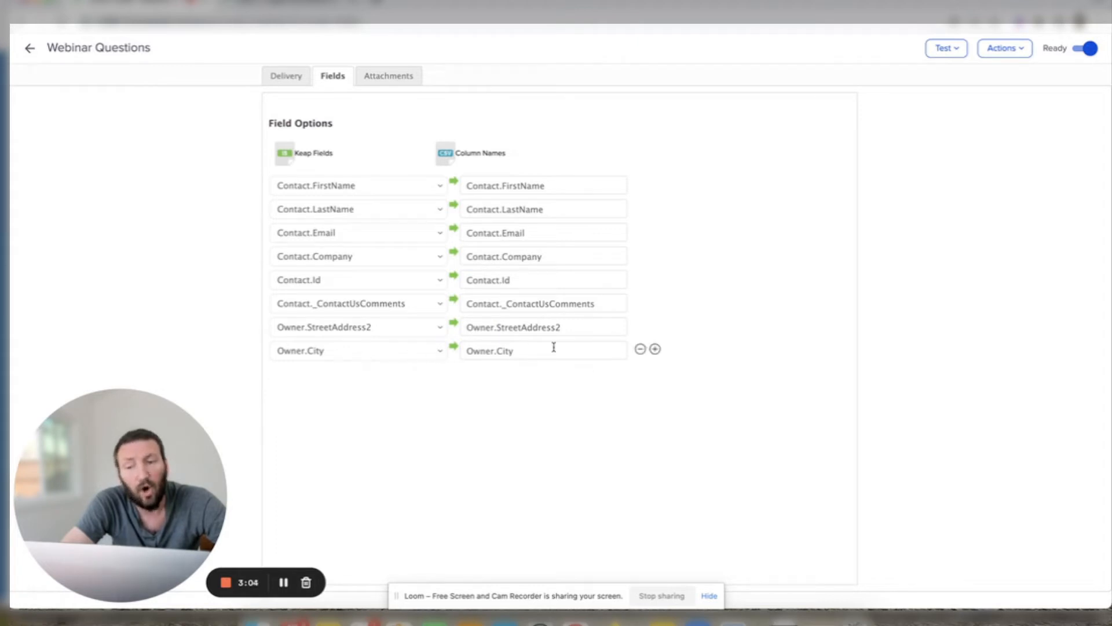
pyautogui.click(640, 350)
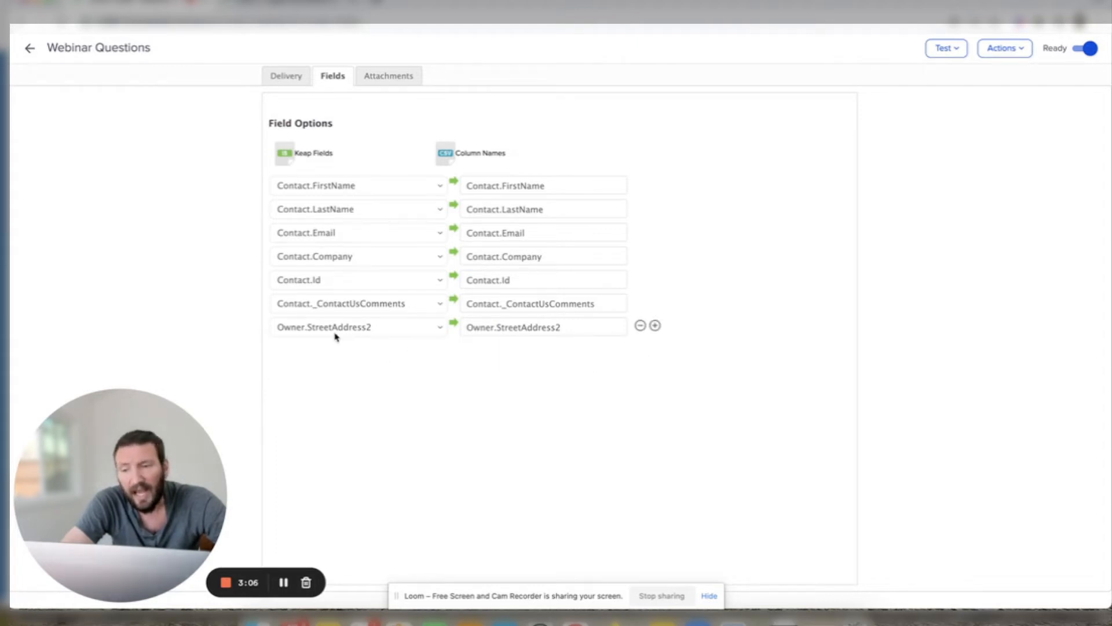
# Replace the Owner.StreetAddress2 field in the last mapping row with Contact._LastPurchase.
pyautogui.click(438, 328)
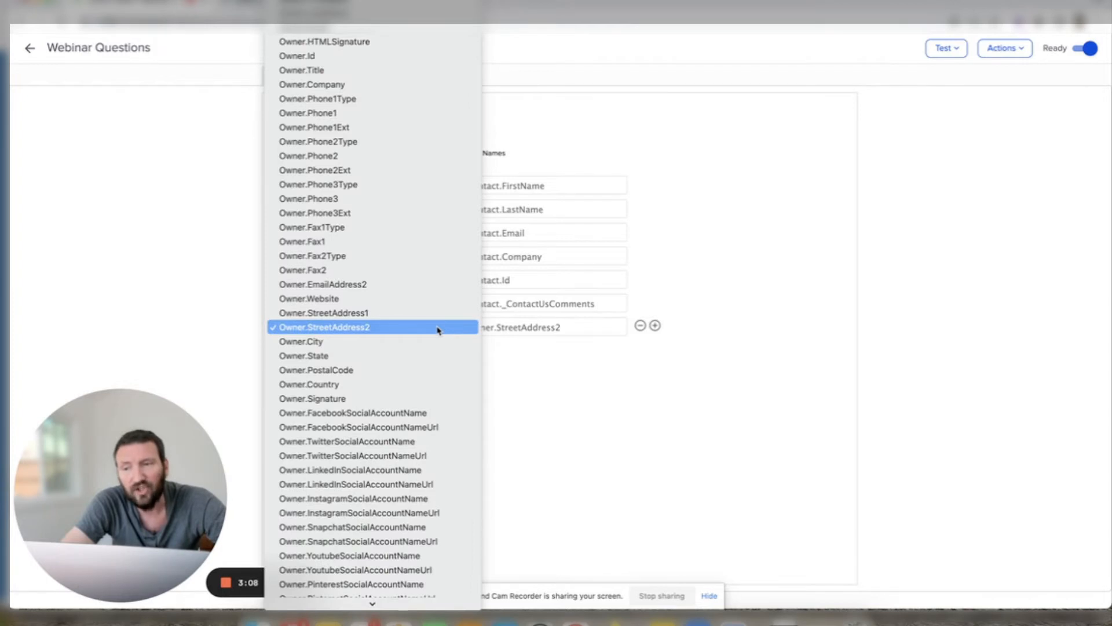
pyautogui.scroll(20, 437, 330)
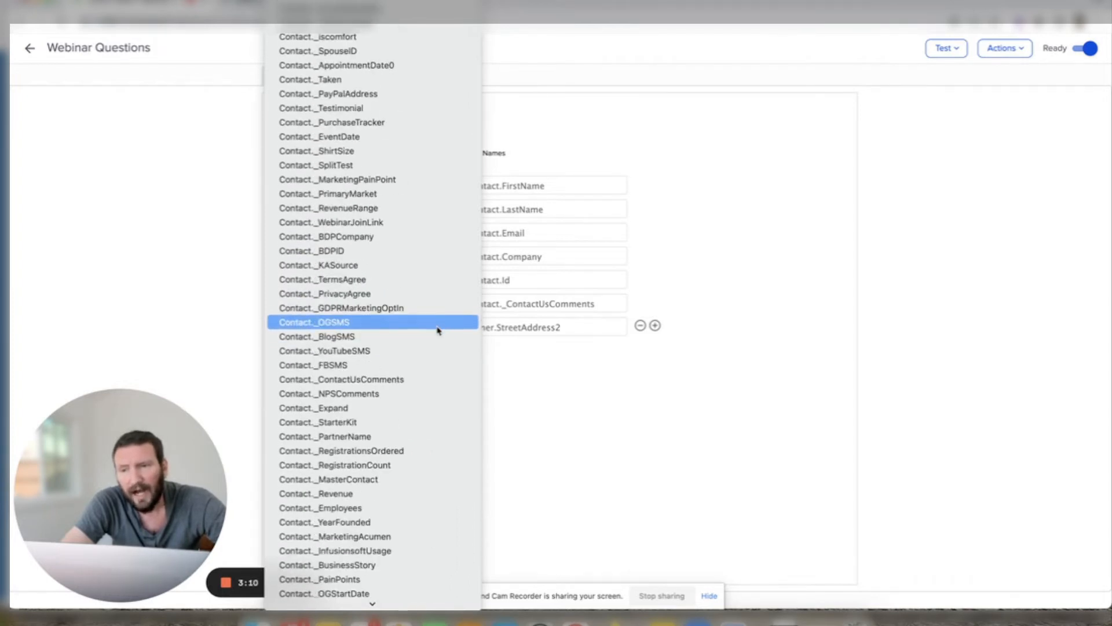
pyautogui.scroll(3, 439, 329)
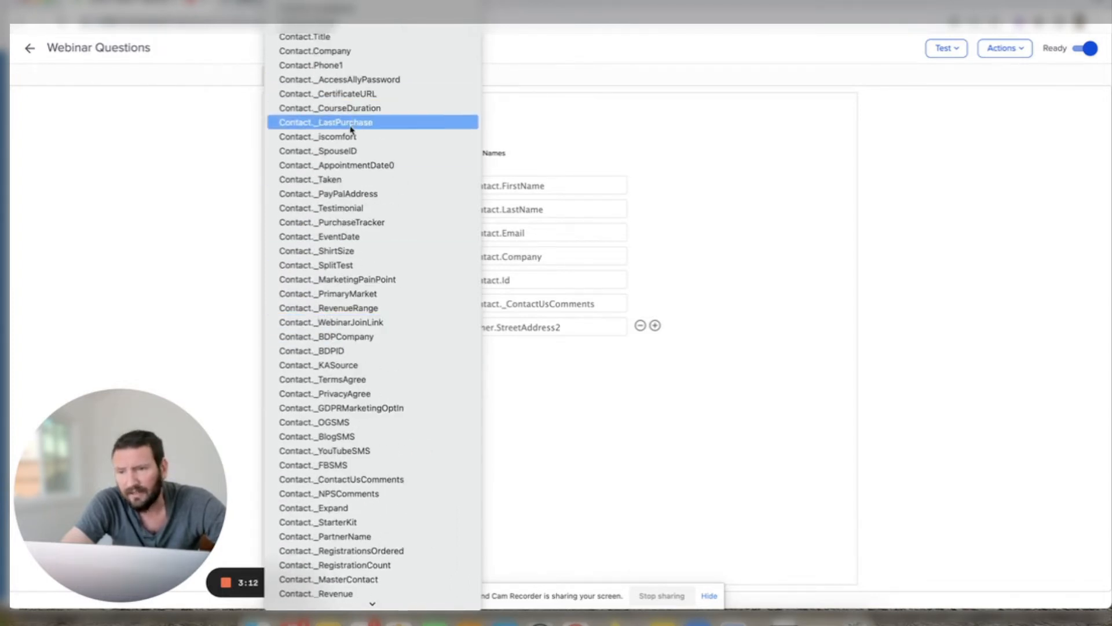
pyautogui.click(376, 125)
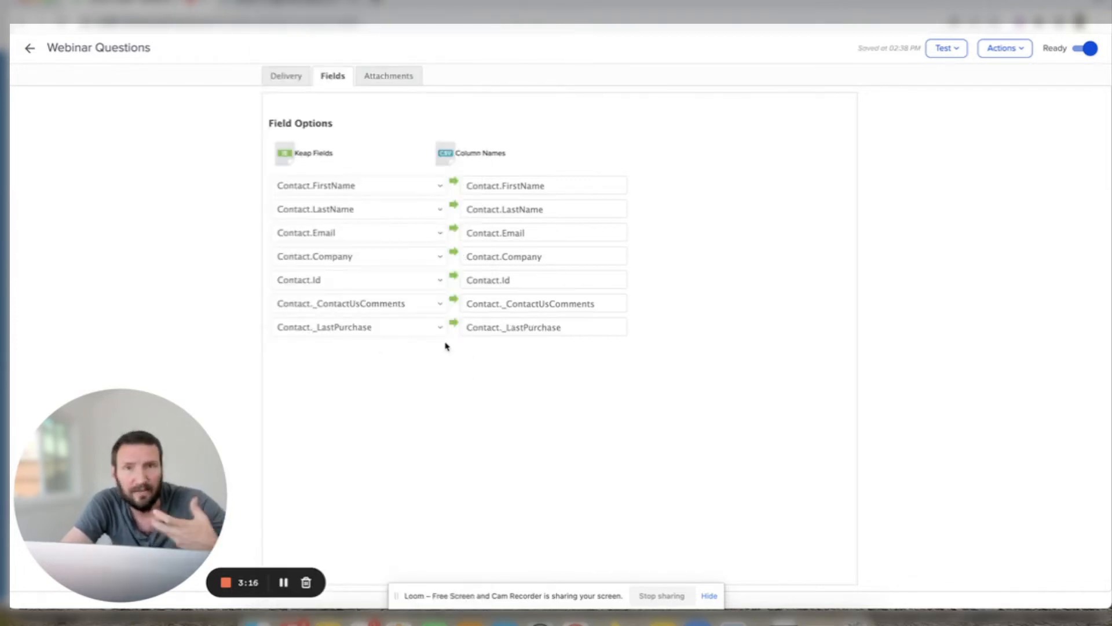
# Add three blank field rows below the Contact._LastPurchase row and remove them again.
pyautogui.click(657, 327)
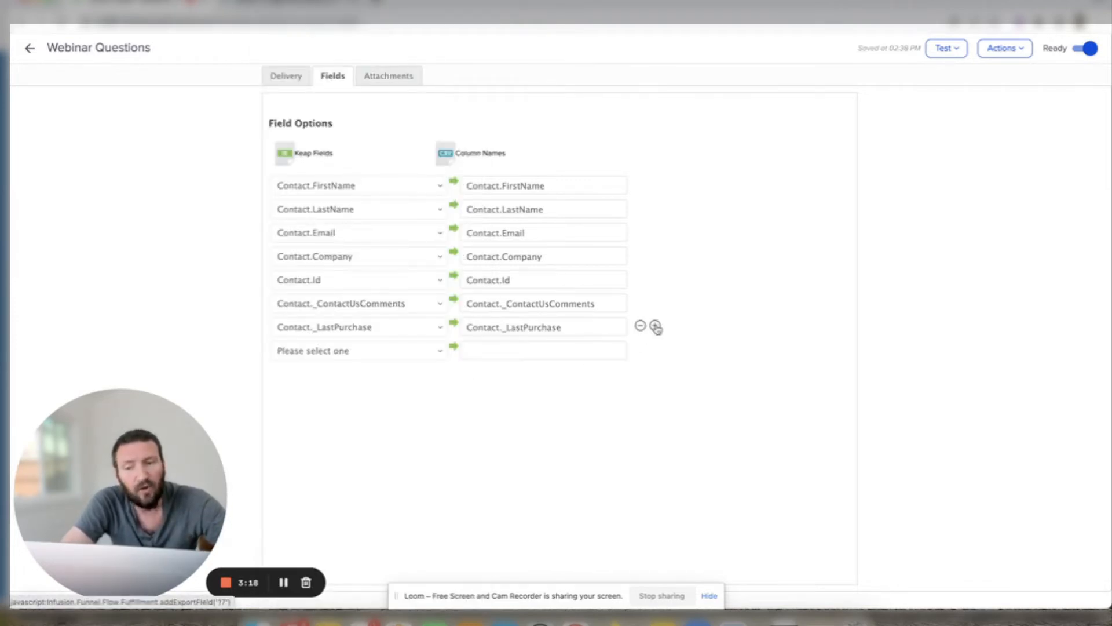
pyautogui.click(656, 350)
pyautogui.click(656, 373)
pyautogui.click(640, 374)
pyautogui.click(640, 373)
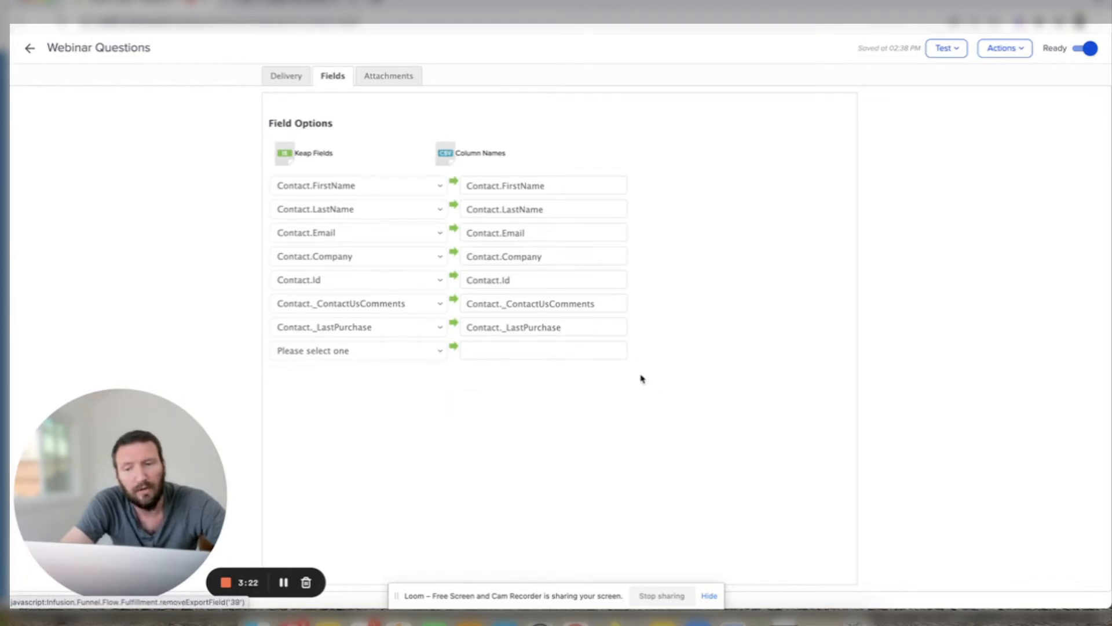
pyautogui.click(640, 351)
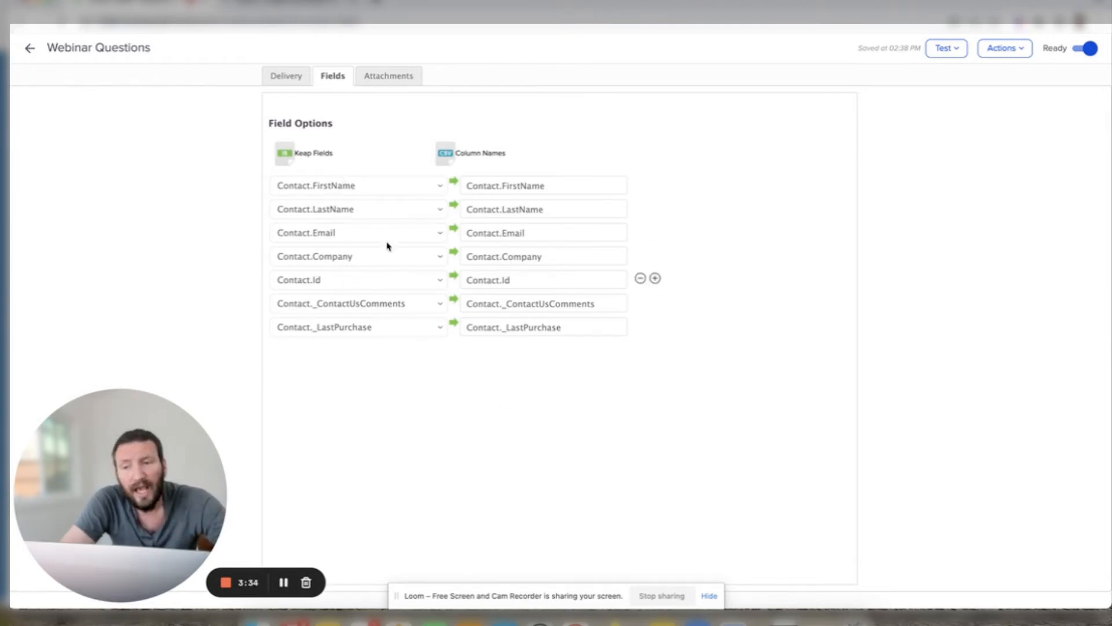
# Examine the fields available for the Contact.FirstName row, keeping its selection.
pyautogui.click(434, 186)
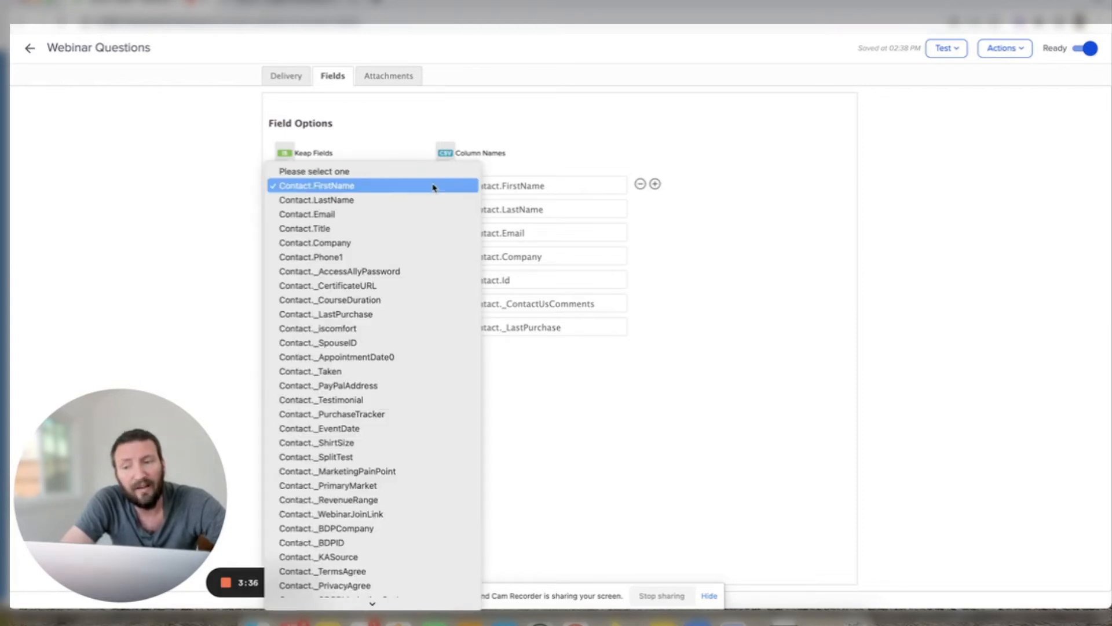
pyautogui.click(355, 142)
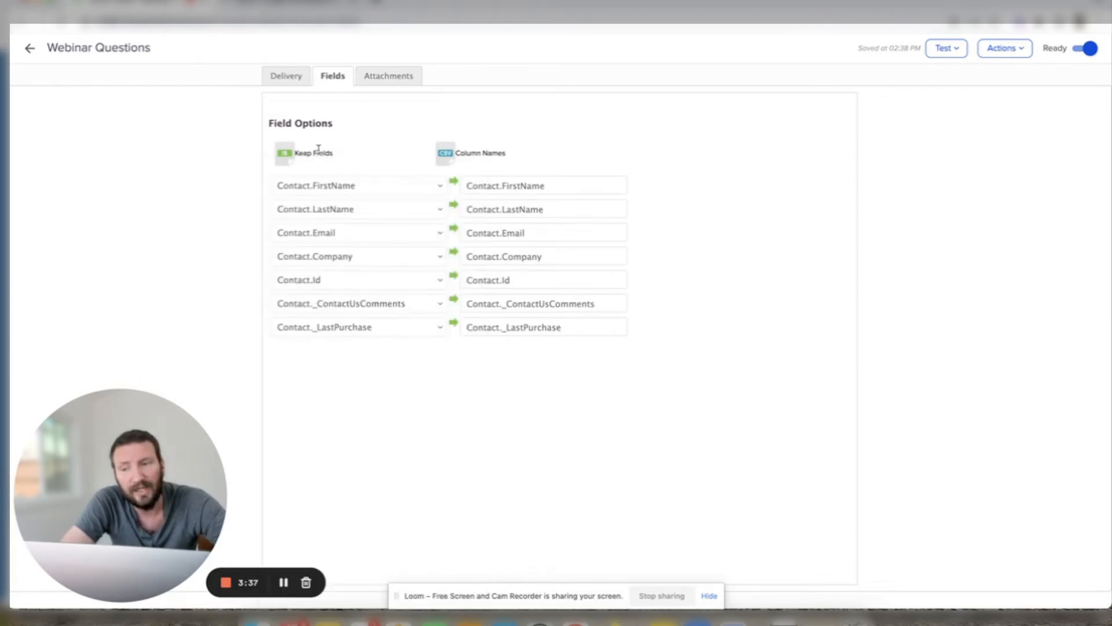
# Review the LoggedInUser, Company, Affiliate and ReferringAffiliateContact fields offered for the first mapping row, leaving Contact.FirstName selected.
pyautogui.click(355, 186)
pyautogui.scroll(-15, 361, 302)
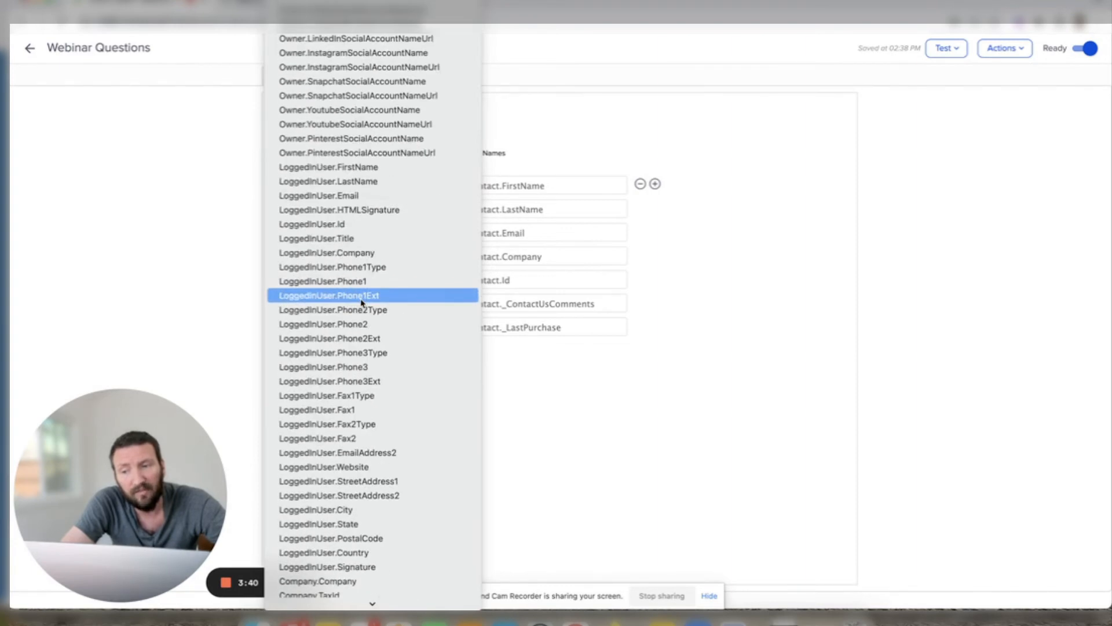
pyautogui.scroll(-10, 364, 124)
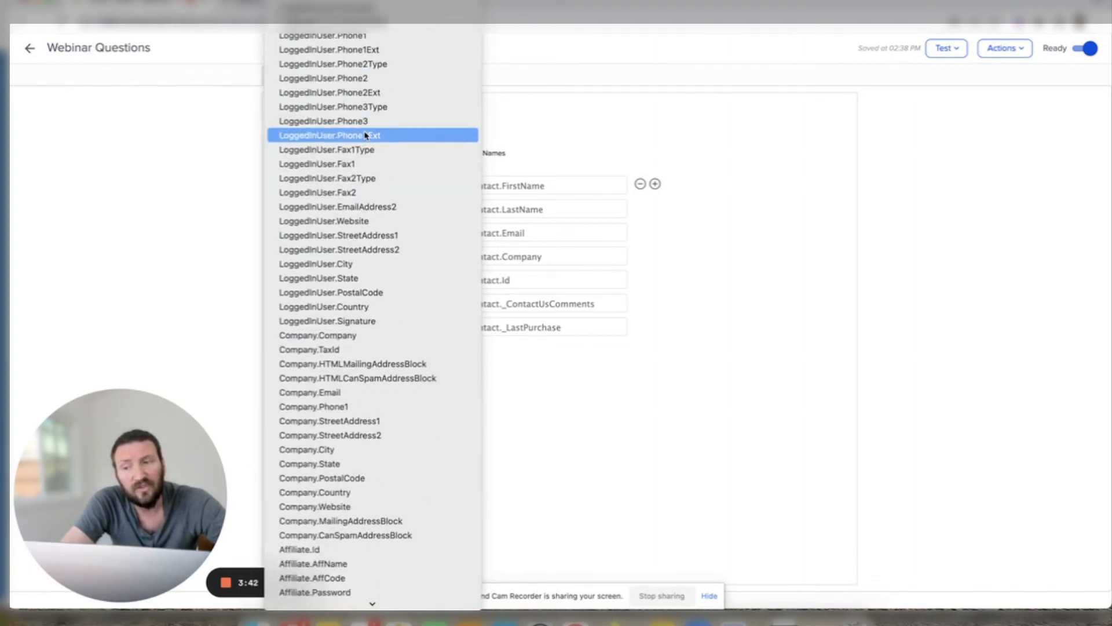
pyautogui.scroll(-5, 365, 134)
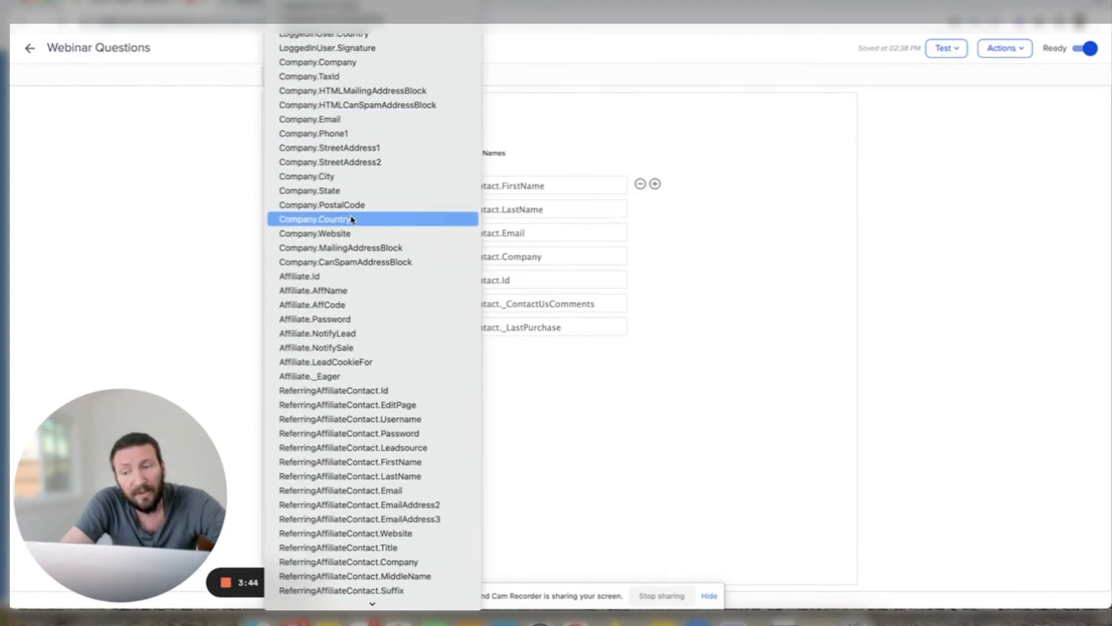
pyautogui.scroll(-6, 351, 374)
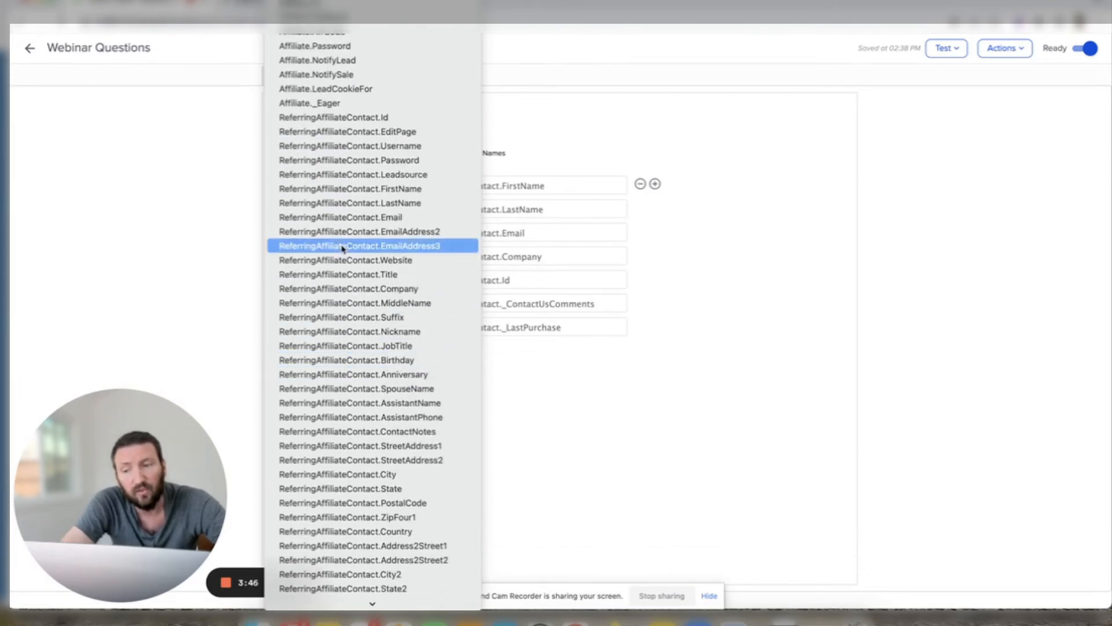
pyautogui.scroll(-10, 363, 453)
pyautogui.scroll(-9, 363, 452)
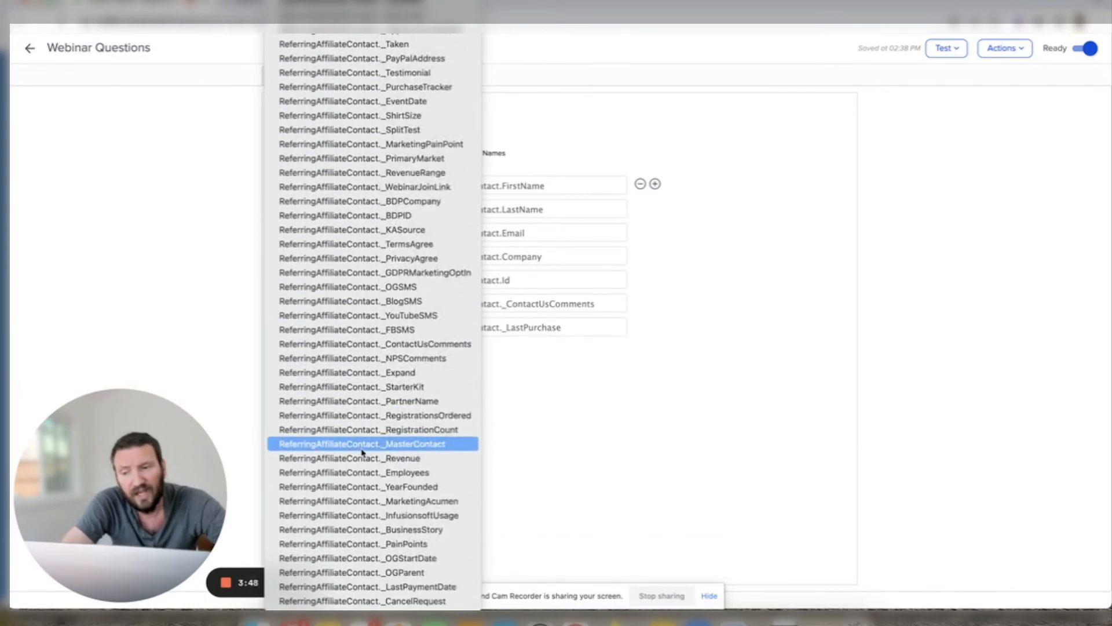
pyautogui.scroll(20, 360, 447)
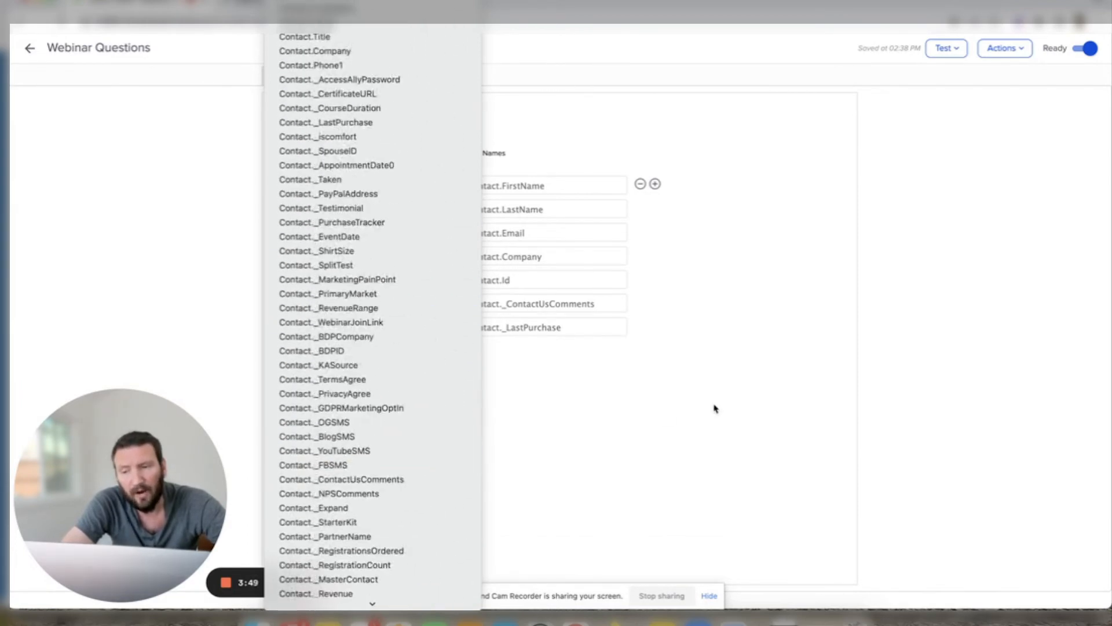
pyautogui.click(715, 407)
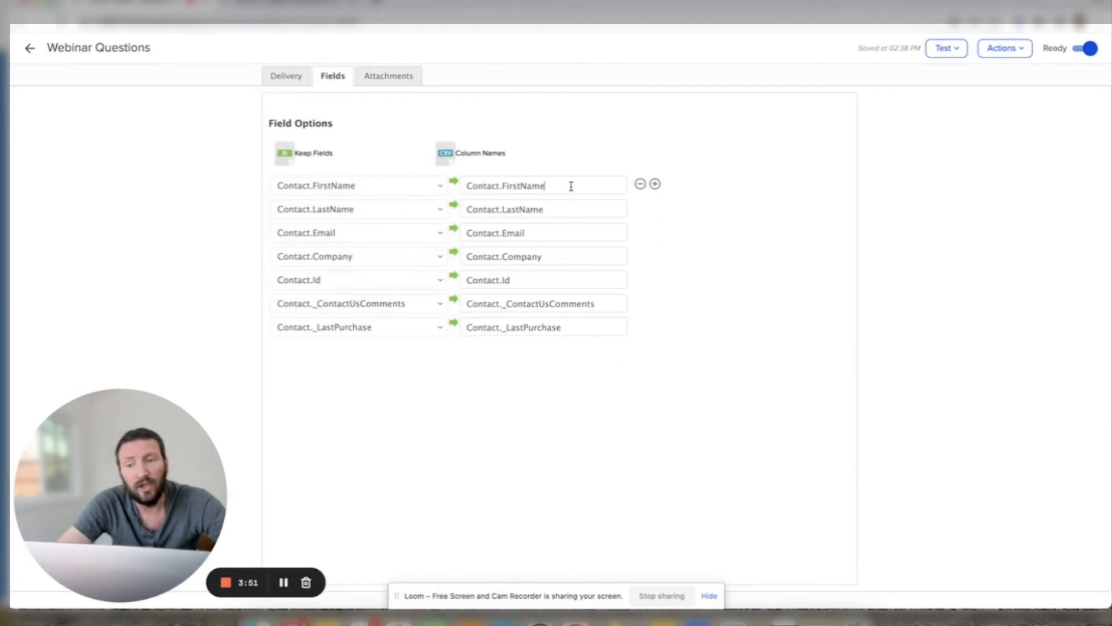
# Rename the column for the Contact.FirstName field to First Name.
pyautogui.hotkey('shift', 'Right')
pyautogui.hotkey('shift', 'Right')
pyautogui.hotkey('shift', 'Right')
pyautogui.hotkey('shift', 'Right')
pyautogui.hotkey('shift', 'Right')
pyautogui.hotkey('shift', 'Right')
pyautogui.hotkey('shift', 'Right')
pyautogui.hotkey('shift', 'Right')
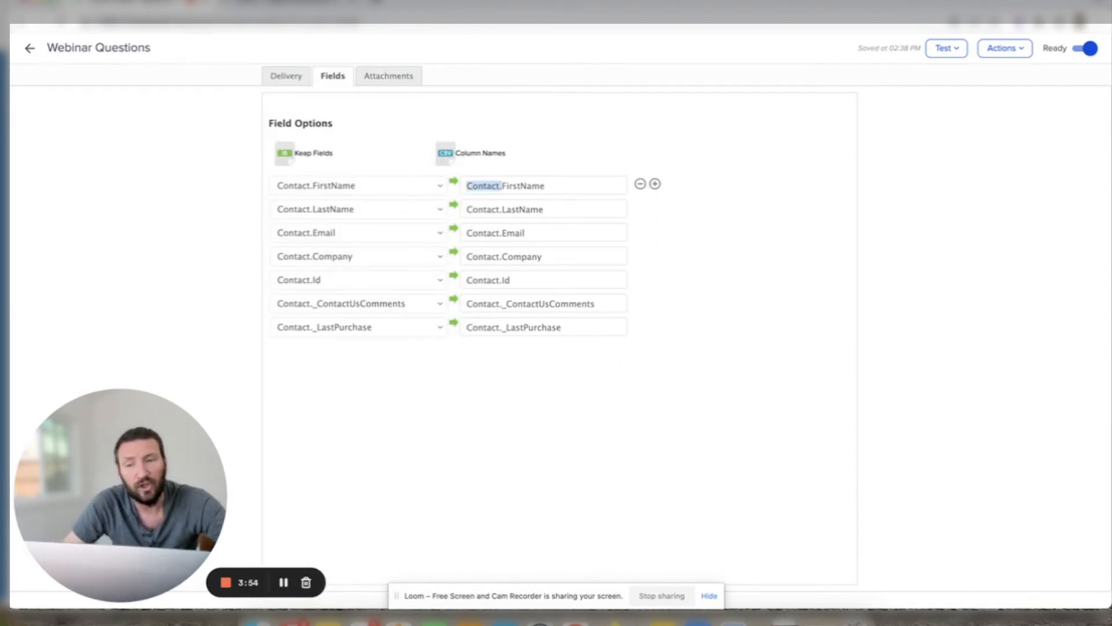
pyautogui.press('BackSpace')
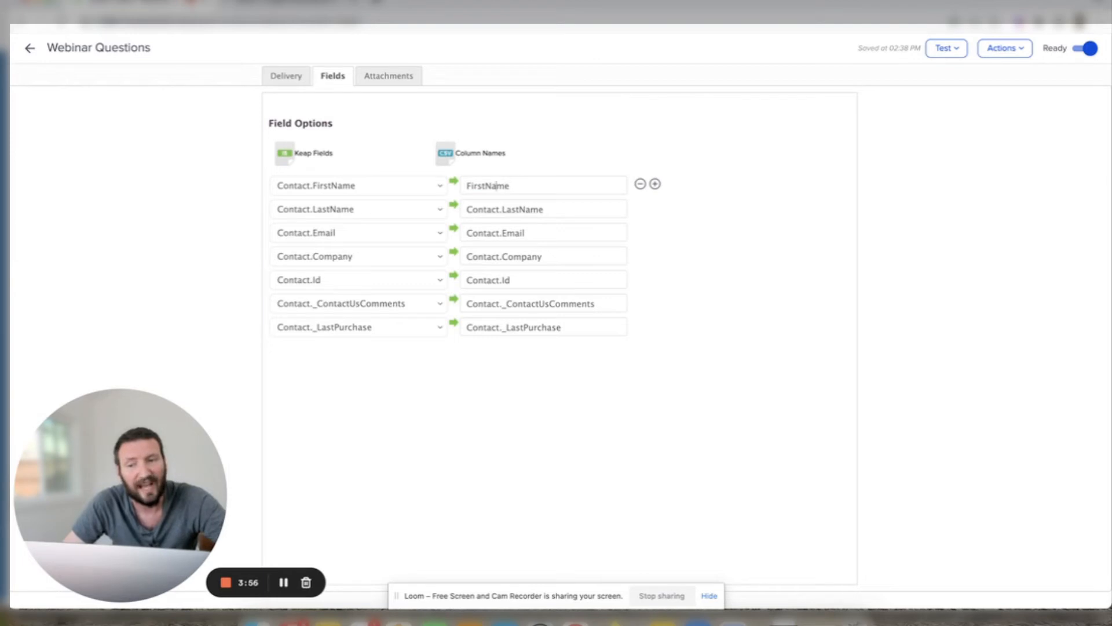
pyautogui.click(486, 186)
# Rename the column for the Contact.LastName field to Last Name.
pyautogui.click(503, 206)
pyautogui.hotkey('shift', 'Left')
pyautogui.hotkey('shift', 'Left')
pyautogui.hotkey('shift', 'Left')
pyautogui.hotkey('shift', 'Left')
pyautogui.hotkey('shift', 'Left')
pyautogui.hotkey('shift', 'Left')
pyautogui.hotkey('shift', 'Left')
pyautogui.hotkey('shift', 'Left')
pyautogui.press('BackSpace')
pyautogui.click(485, 209)
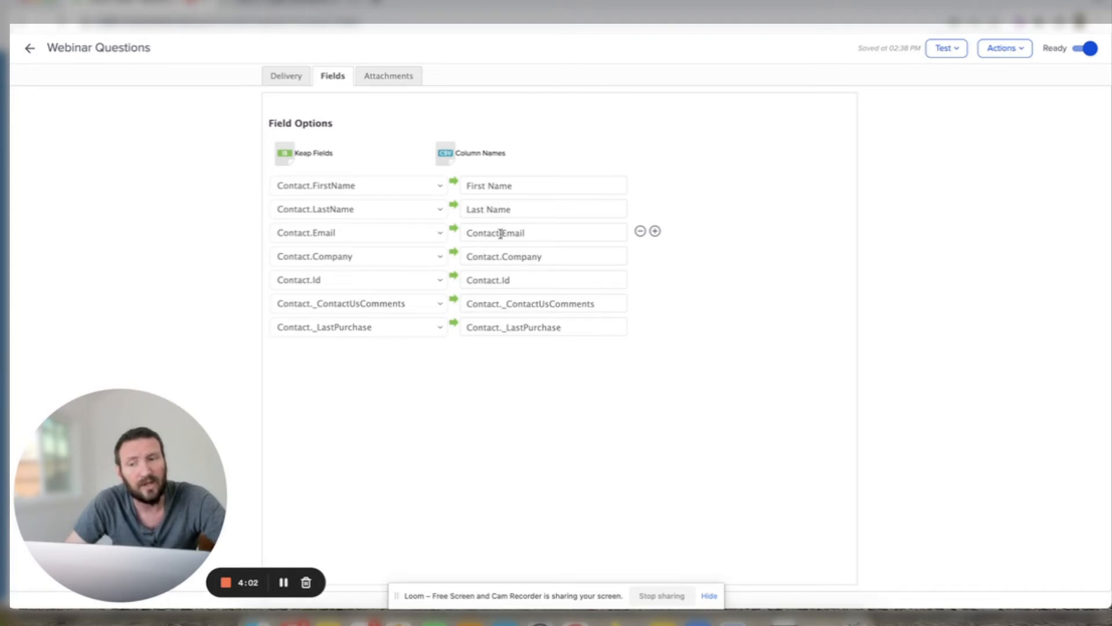
# Rename the column for the Contact.Email field to This is Their Email.
pyautogui.click(500, 235)
pyautogui.hotkey('shift', 'Left')
pyautogui.hotkey('shift', 'Left')
pyautogui.hotkey('shift', 'Left')
pyautogui.hotkey('shift', 'Left')
pyautogui.hotkey('shift', 'Left')
pyautogui.hotkey('shift', 'Left')
pyautogui.hotkey('shift', 'Left')
pyautogui.hotkey('shift', 'Left')
pyautogui.press('BackSpace')
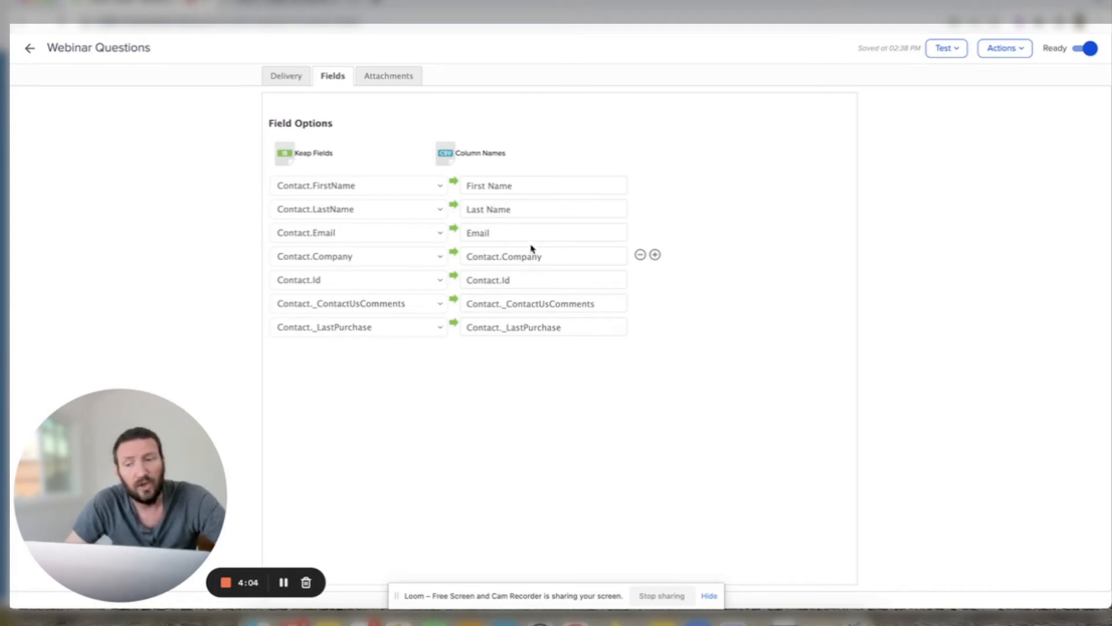
pyautogui.write('This is Their')
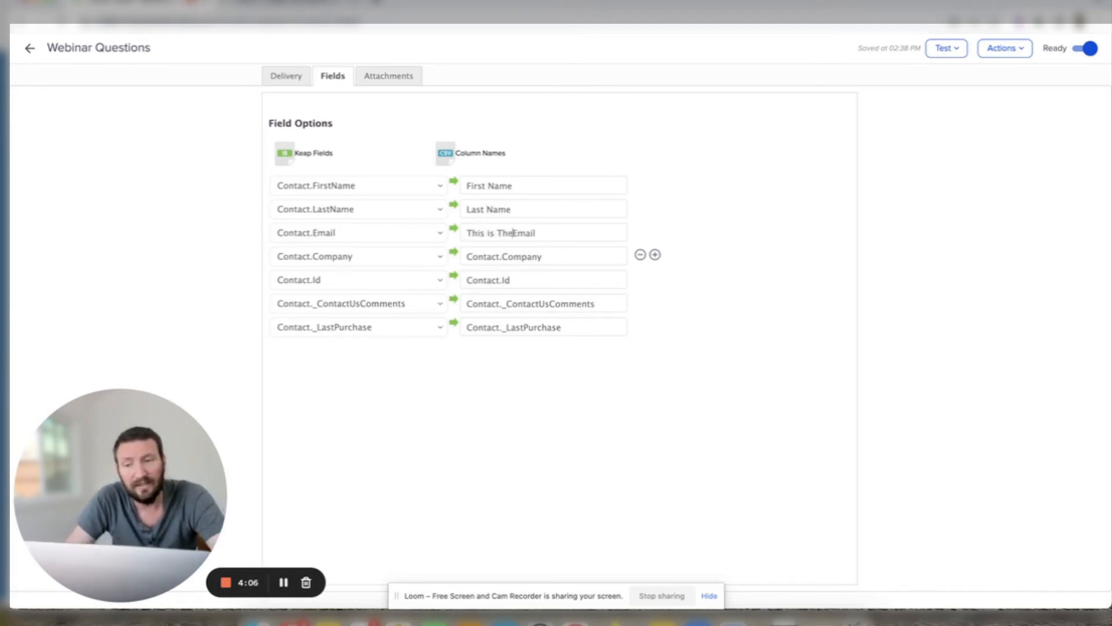
# Shorten the column name for the Contact.Company field to Company.
pyautogui.click(501, 256)
pyautogui.hotkey('shift', 'Left')
pyautogui.hotkey('shift', 'Left')
pyautogui.hotkey('shift', 'Left')
pyautogui.hotkey('shift', 'Left')
pyautogui.hotkey('shift', 'Left')
pyautogui.hotkey('shift', 'Left')
pyautogui.hotkey('shift', 'Left')
pyautogui.hotkey('shift', 'Left')
pyautogui.press('BackSpace')
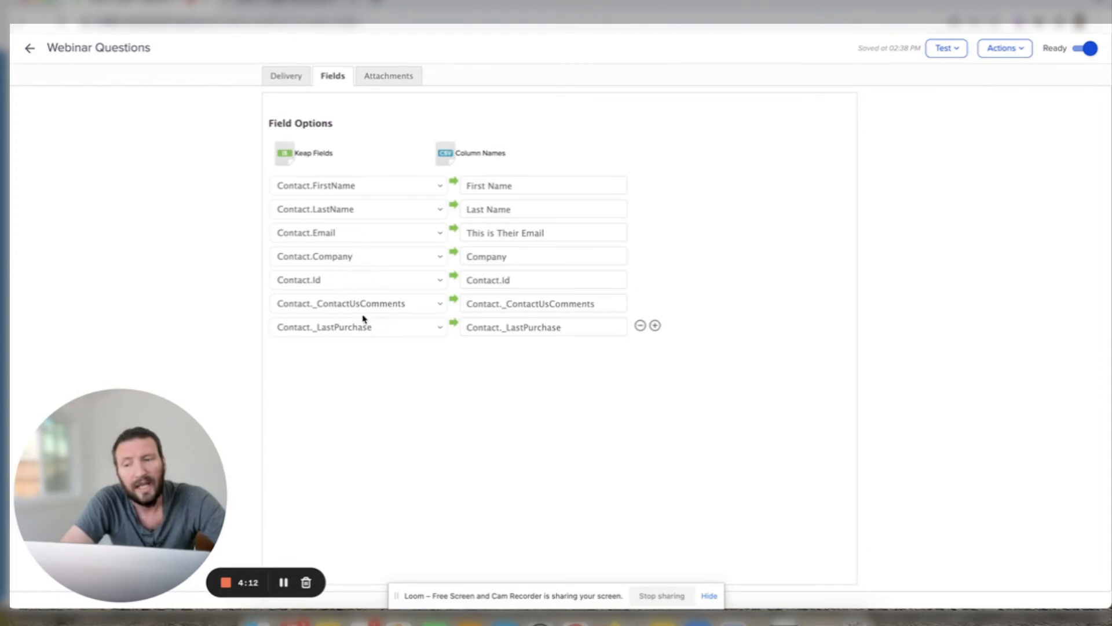
# Rename the column for the Contact._ContactUsComments field to This is the Question They Asked.
pyautogui.moveTo(601, 301); pyautogui.dragTo(348, 303)
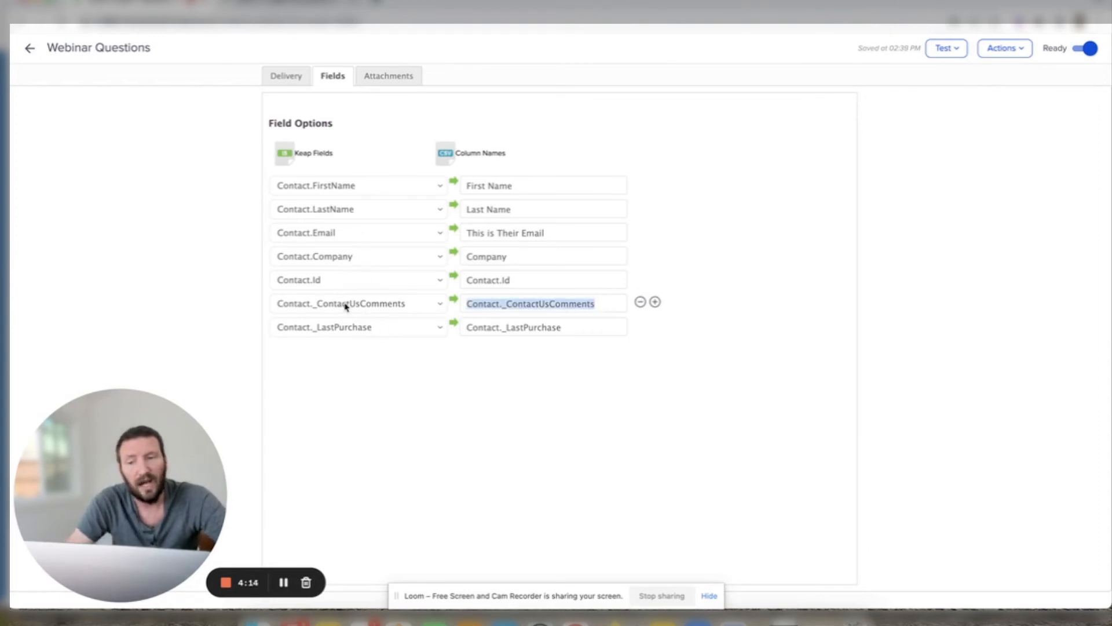
pyautogui.write('This is the')
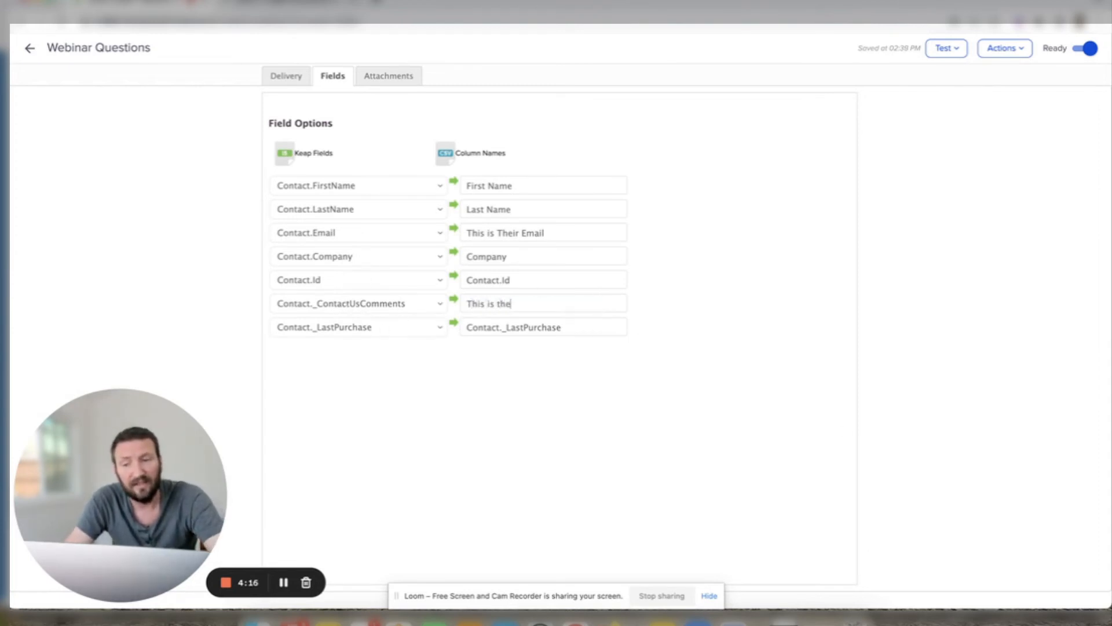
pyautogui.write(' Question They A')
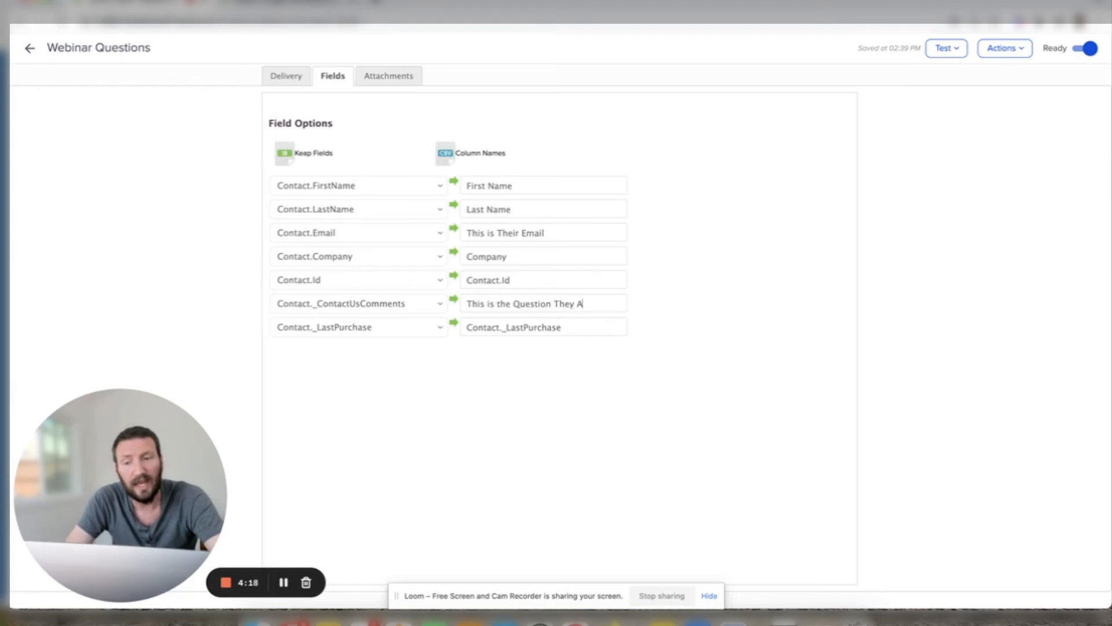
pyautogui.write('dskedked')
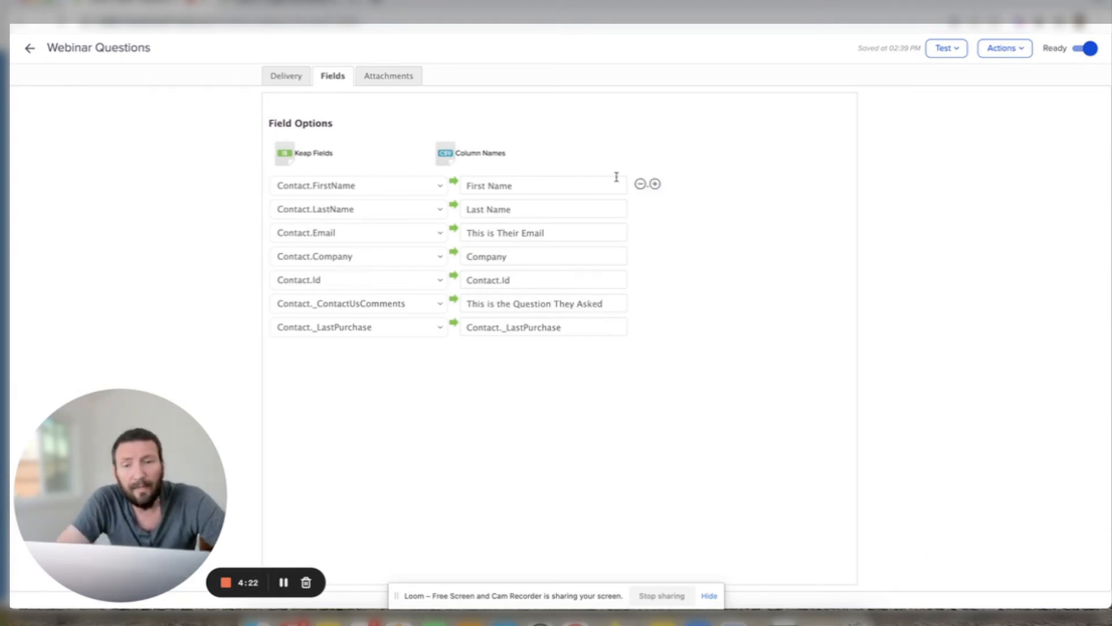
# Review the fulfillment list's attachment options alongside its field mappings and return to the campaign sequence.
pyautogui.click(382, 84)
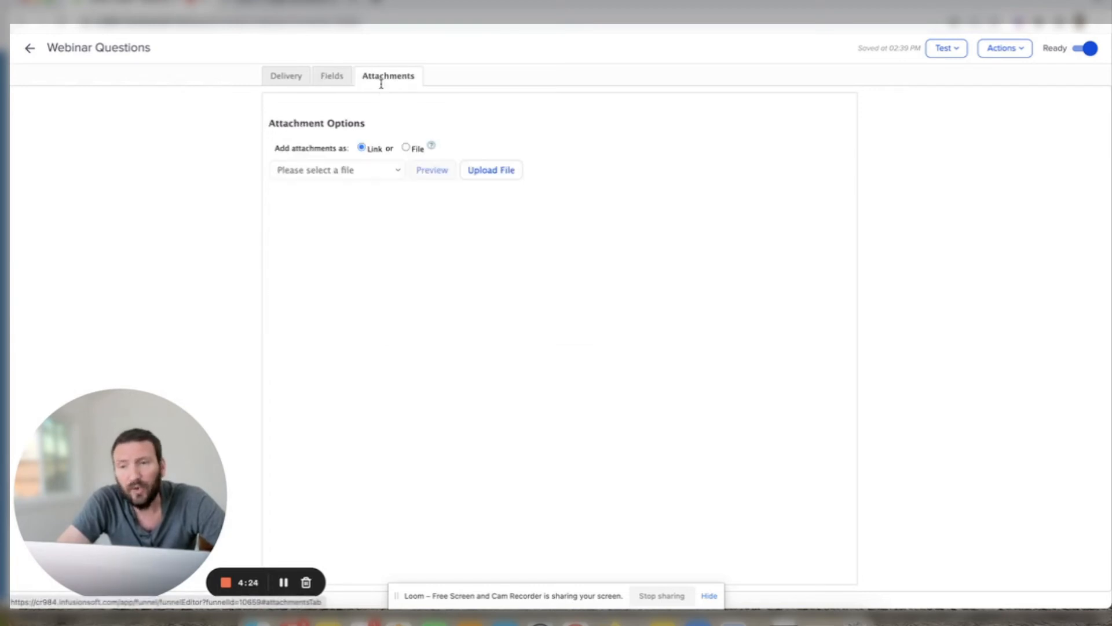
pyautogui.click(335, 77)
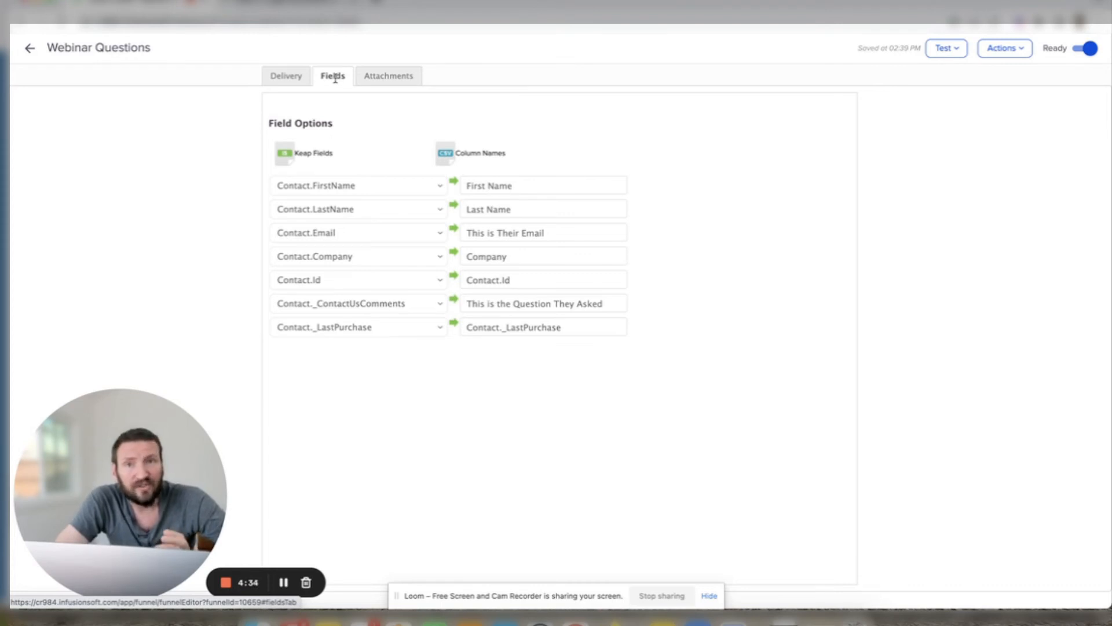
pyautogui.click(380, 78)
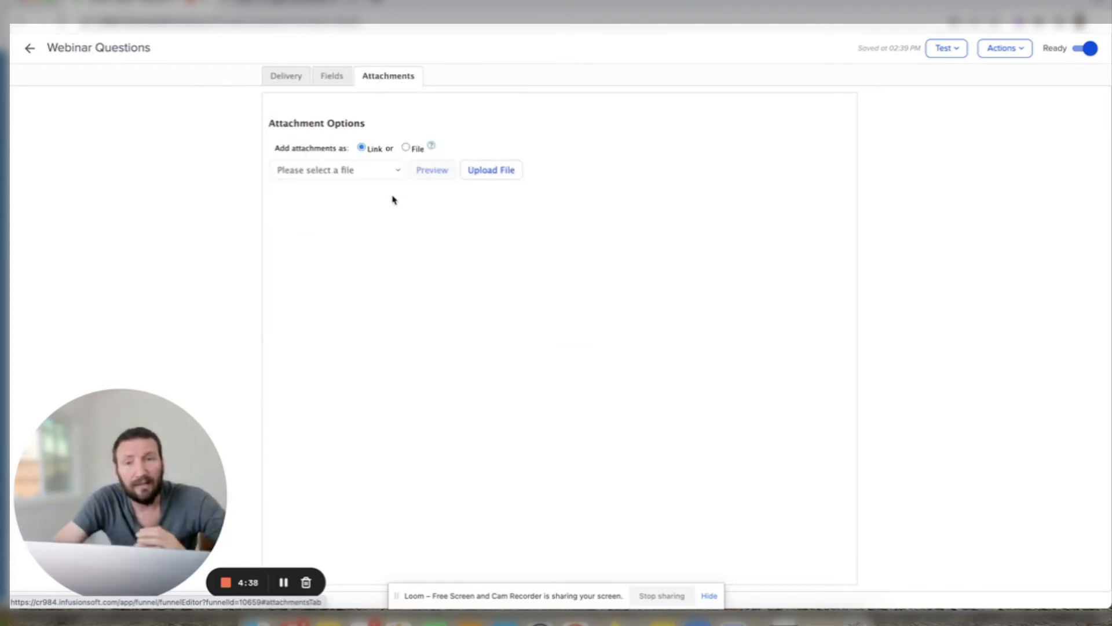
pyautogui.moveTo(373, 177)
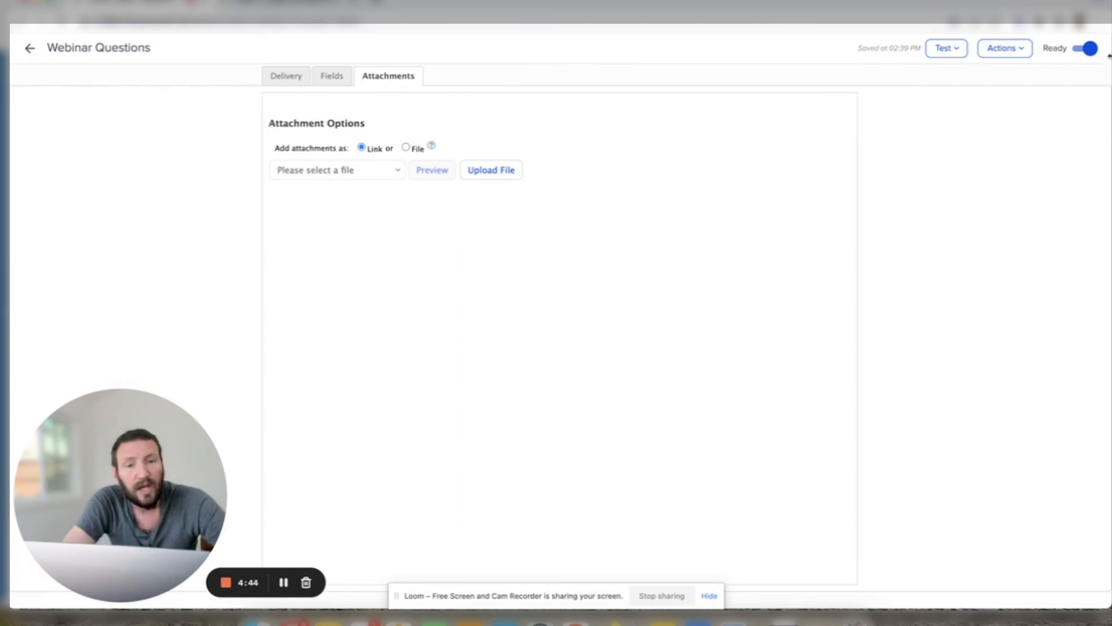
pyautogui.click(30, 51)
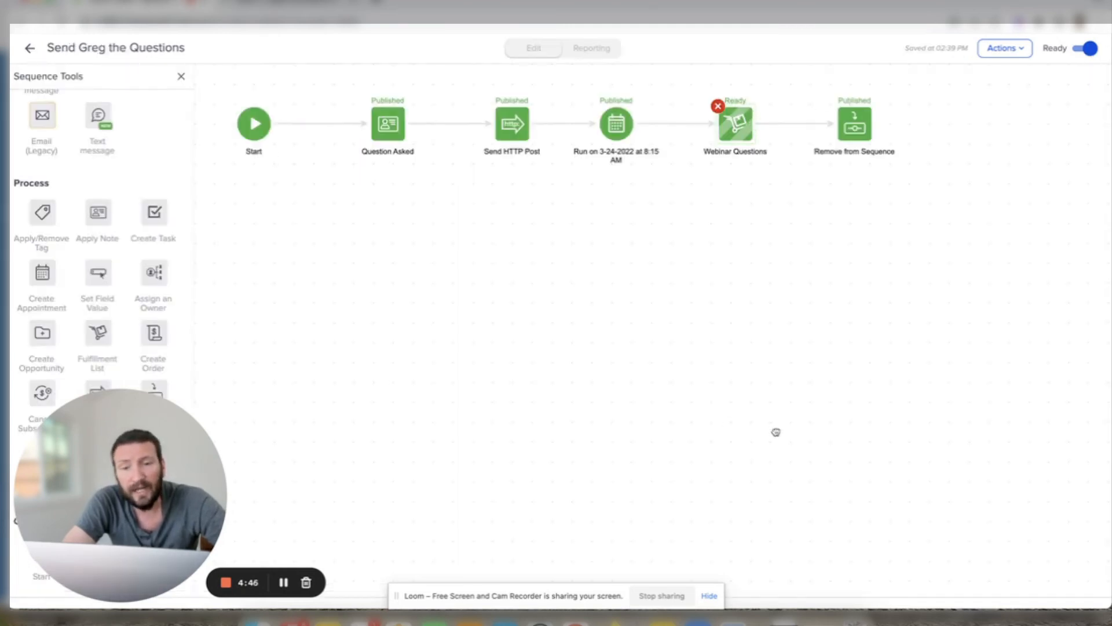